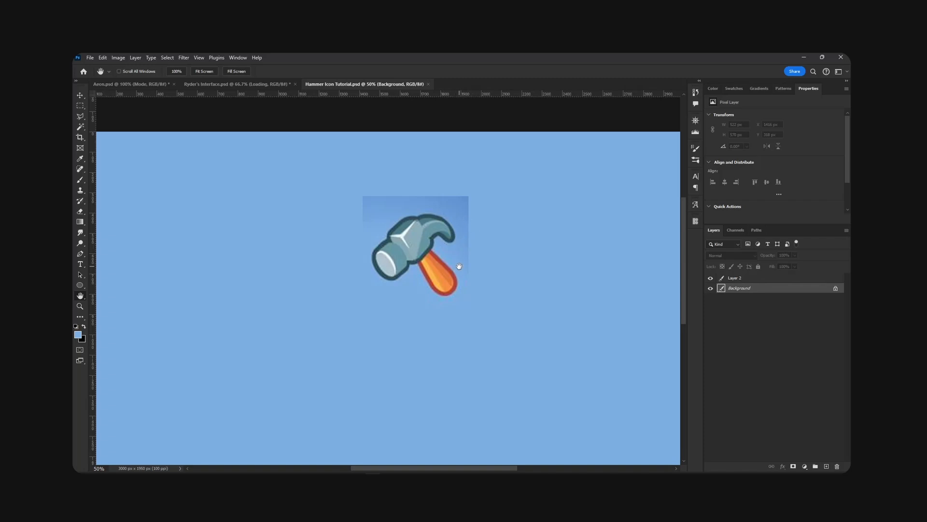
- Move the hammer reference image towards the middle of the canvas and scale it up to more than twice its size
{"action": "key", "text": "ctrl+minus"}
{"action": "left_click_drag", "start_coordinate": [486, 293], "coordinate": [599, 272]}
{"action": "key", "text": "alt+bracketright"}
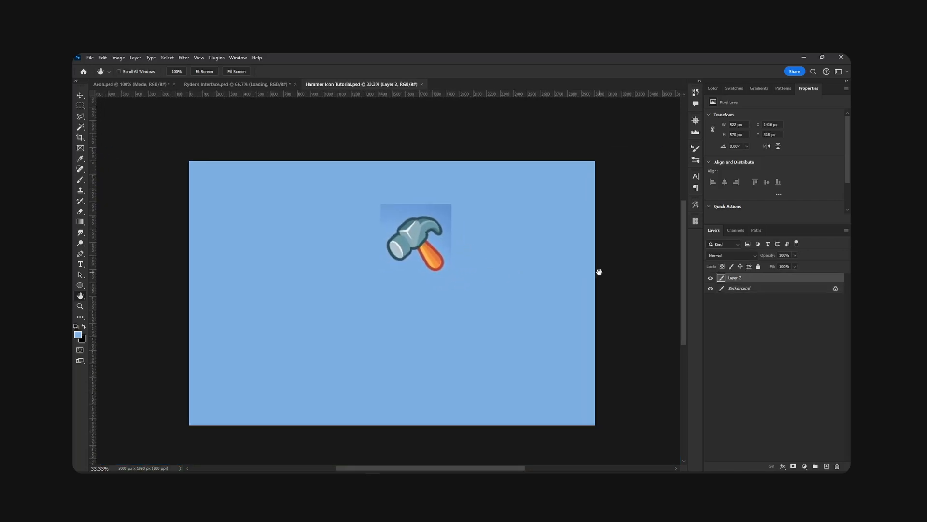
{"action": "key", "text": "v"}
{"action": "left_click_drag", "start_coordinate": [448, 247], "coordinate": [418, 302]}
{"action": "key", "text": "ctrl+t"}
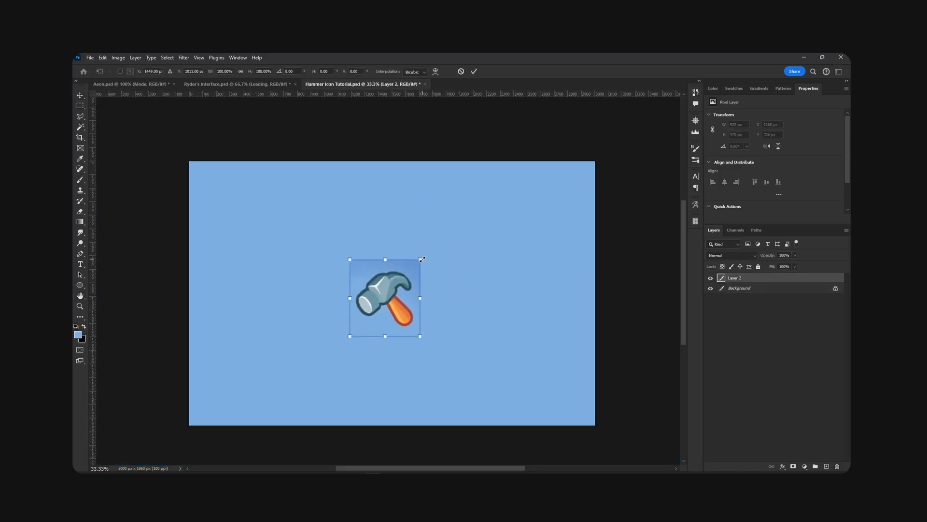
{"action": "left_click_drag", "start_coordinate": [421, 259], "coordinate": [507, 244]}
{"action": "key", "text": "Return"}
{"action": "left_click_drag", "start_coordinate": [449, 272], "coordinate": [473, 263]}
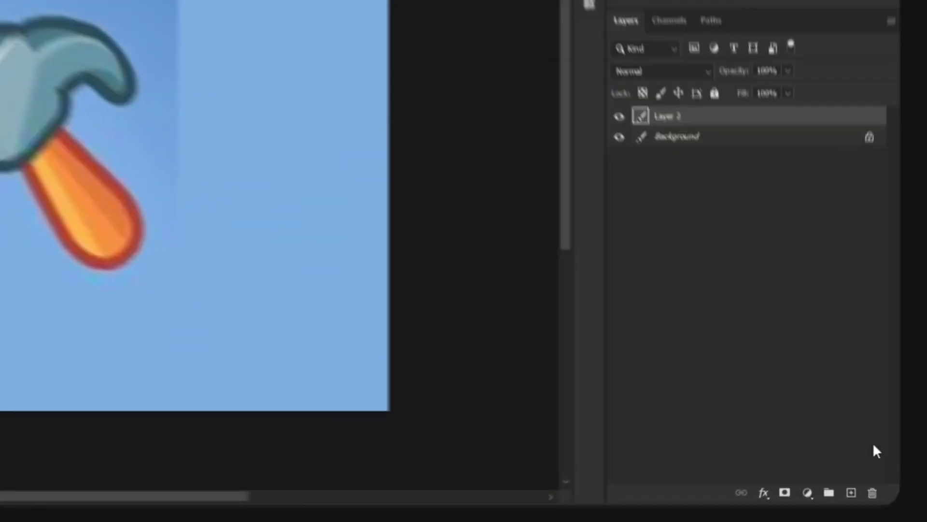
- Add a new layer above the reference and set up the Pen tool to draw shapes with a black fill
{"action": "left_click", "coordinate": [851, 494]}
{"action": "key", "text": "ctrl+plus"}
{"action": "key", "text": "ctrl+plus"}
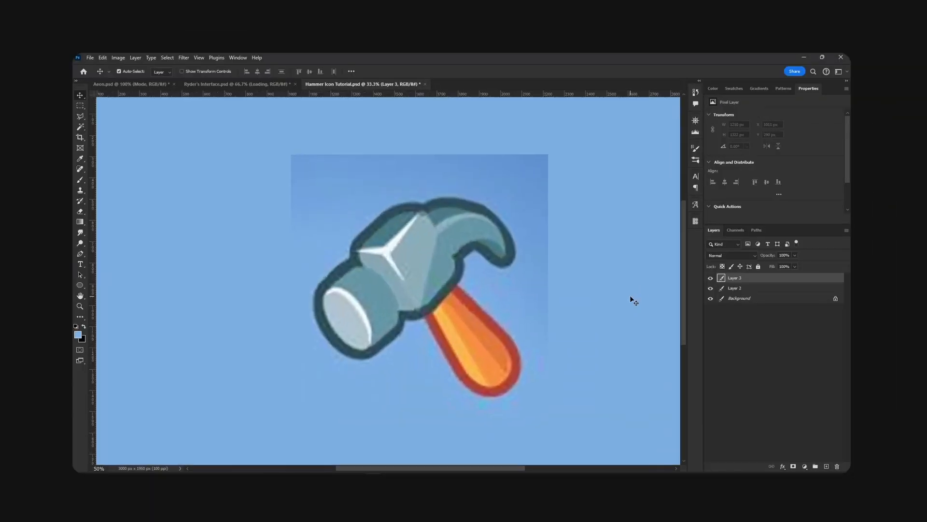
{"action": "key", "text": "h"}
{"action": "left_click_drag", "start_coordinate": [596, 296], "coordinate": [556, 260]}
{"action": "key", "text": "p"}
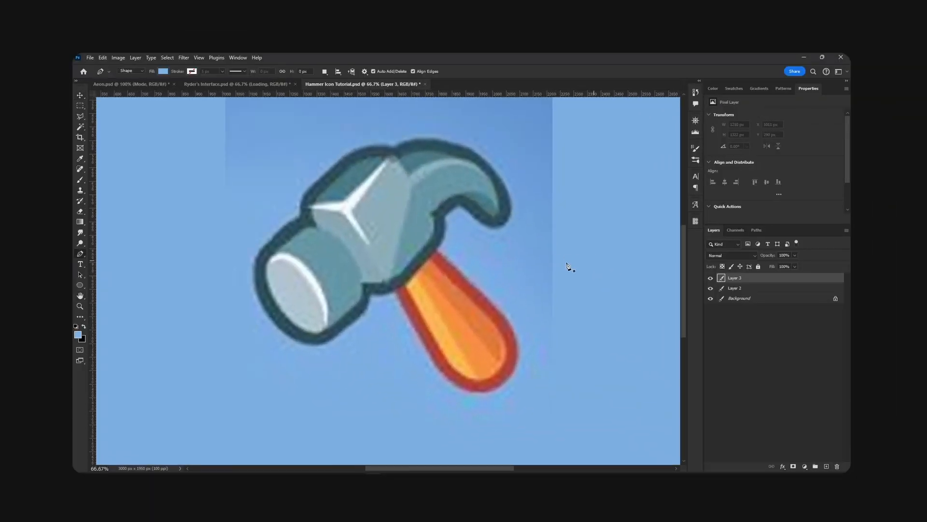
{"action": "key", "text": "d"}
{"action": "left_click", "coordinate": [161, 71]}
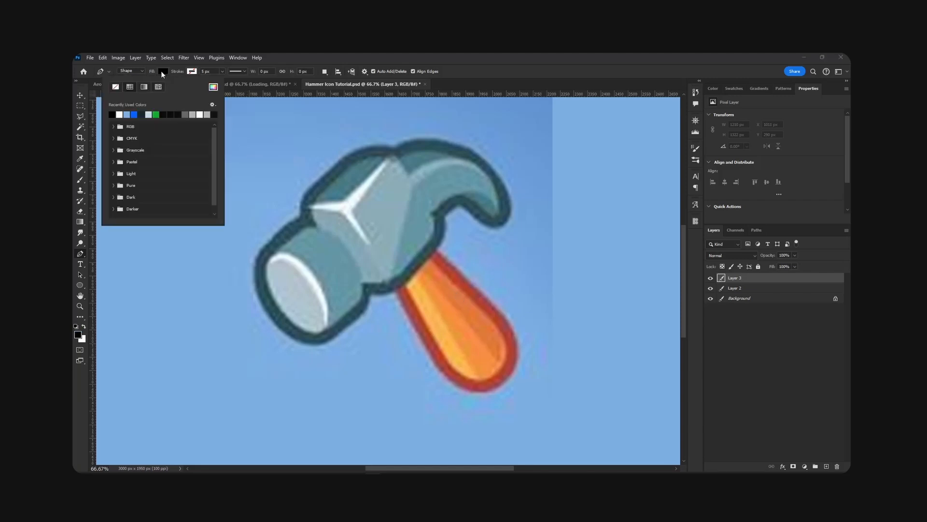
{"action": "left_click", "coordinate": [167, 71]}
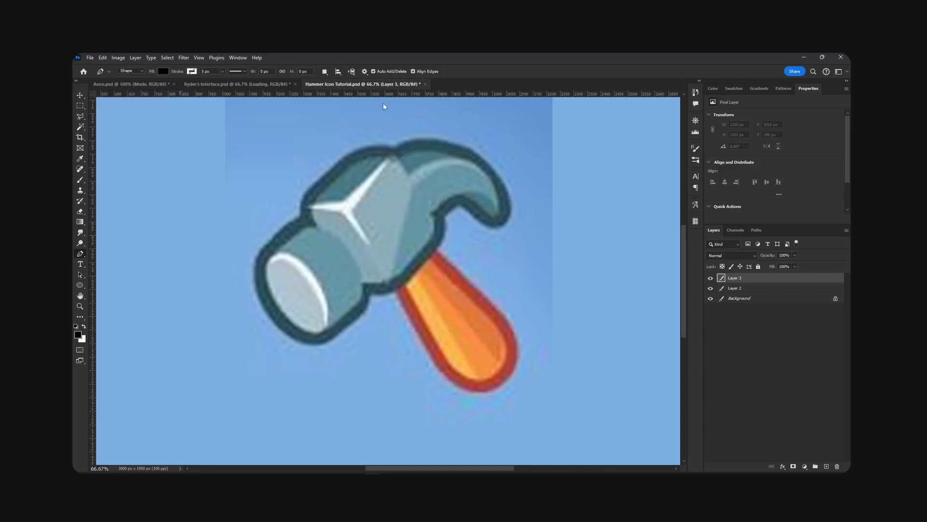
- Trace the inner orange area of the handle as a closed shape and place it to the right of the reference hammer
{"action": "left_click", "coordinate": [406, 285]}
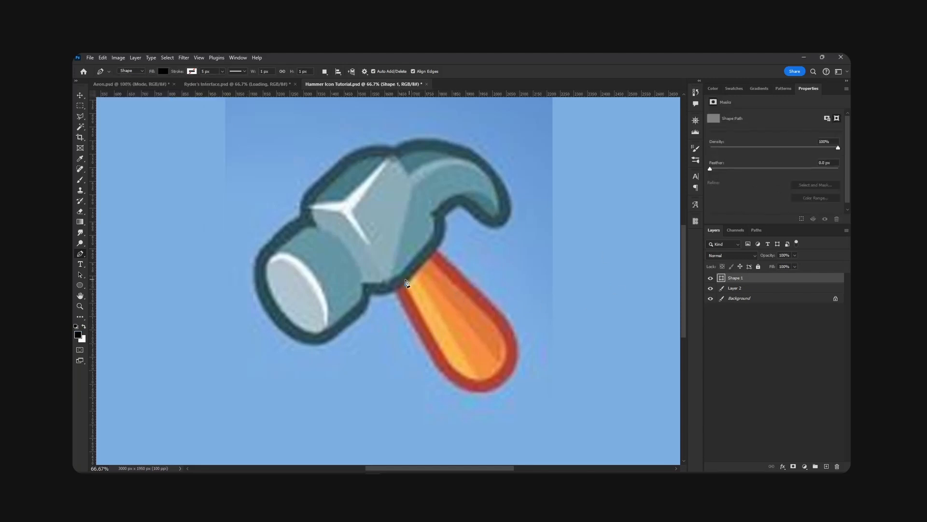
{"action": "left_click_drag", "start_coordinate": [444, 357], "coordinate": [537, 339]}
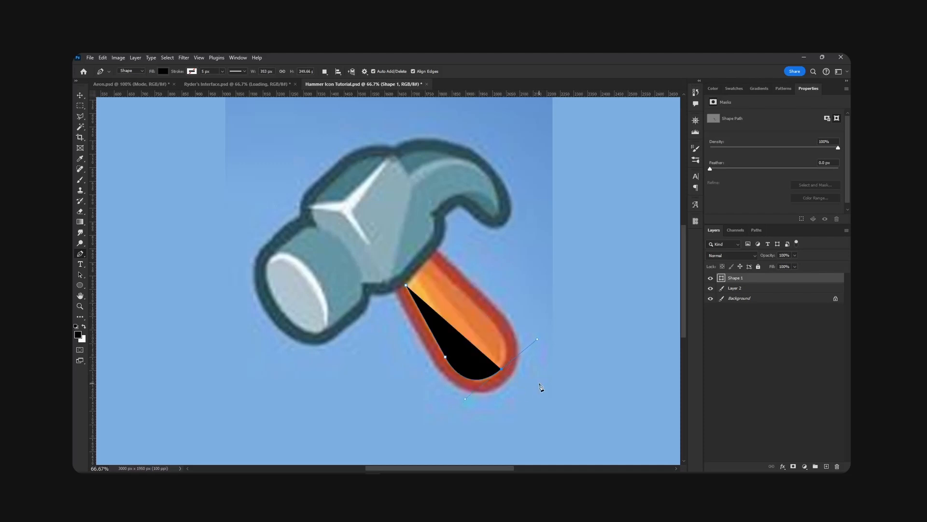
{"action": "left_click", "coordinate": [502, 371]}
{"action": "left_click", "coordinate": [430, 255]}
{"action": "left_click", "coordinate": [407, 287]}
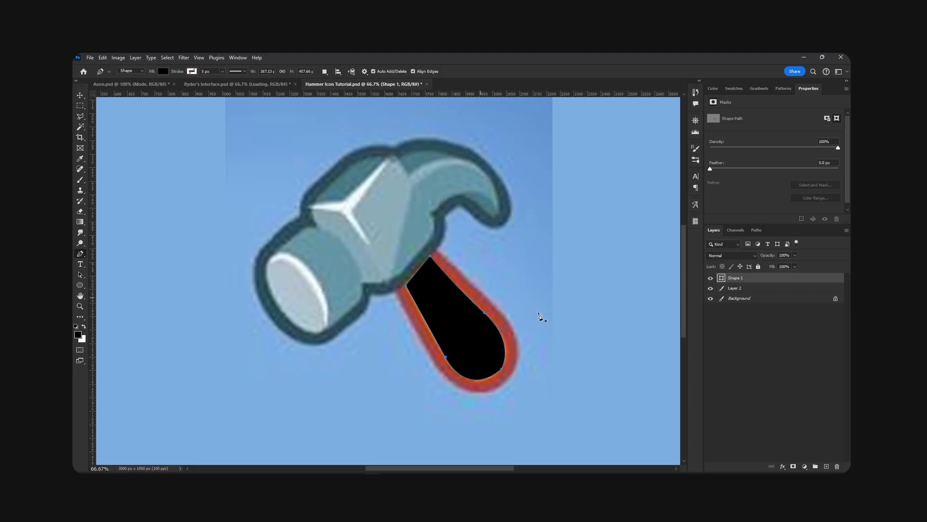
{"action": "key", "text": "Return"}
{"action": "key", "text": "v"}
{"action": "left_click_drag", "start_coordinate": [459, 330], "coordinate": [588, 282]}
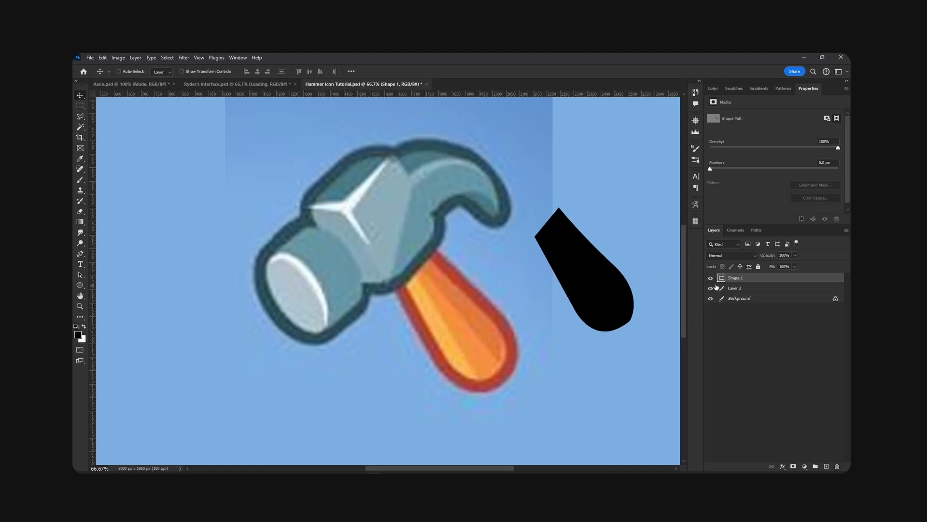
- Recolour the handle shape with the orange #f98e3f sampled from the reference handle
{"action": "double_click", "coordinate": [722, 281]}
{"action": "left_click", "coordinate": [439, 325]}
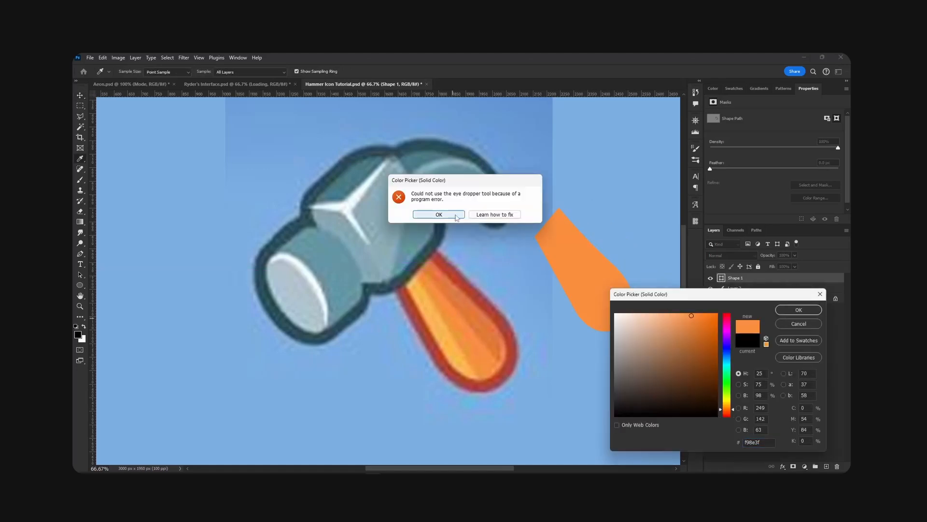
{"action": "left_click", "coordinate": [440, 216]}
{"action": "left_click", "coordinate": [799, 309]}
- On a new layer, start a pen shape from the head's top ridge, around its light front facet and along its lower edge
{"action": "key", "text": "ctrl+minus"}
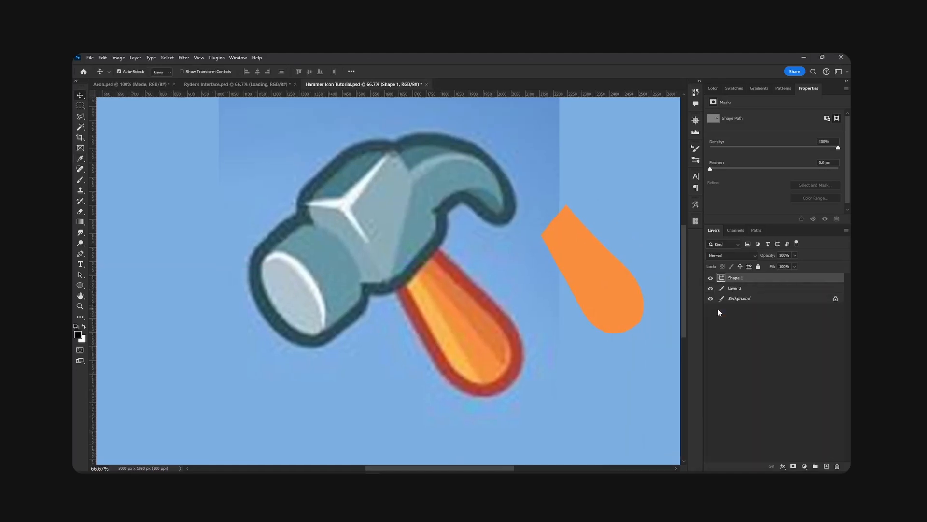
{"action": "left_click", "coordinate": [827, 467]}
{"action": "key", "text": "p"}
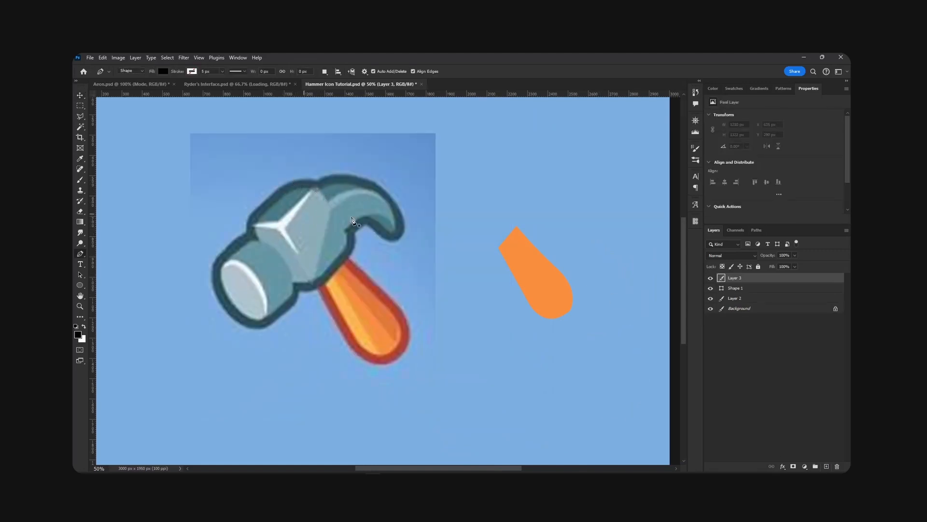
{"action": "left_click", "coordinate": [314, 188]}
{"action": "left_click", "coordinate": [280, 223]}
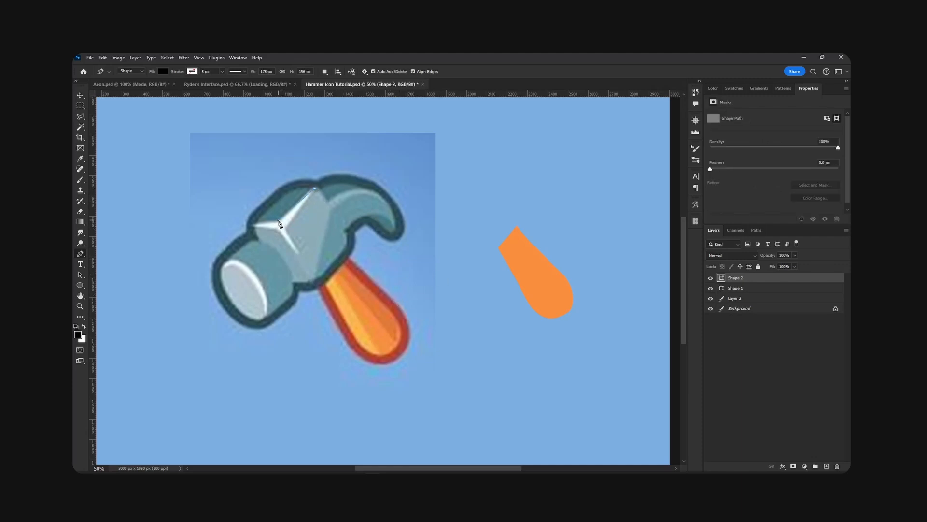
{"action": "left_click", "coordinate": [259, 220]}
{"action": "left_click_drag", "start_coordinate": [260, 236], "coordinate": [266, 252]}
{"action": "left_click", "coordinate": [281, 280]}
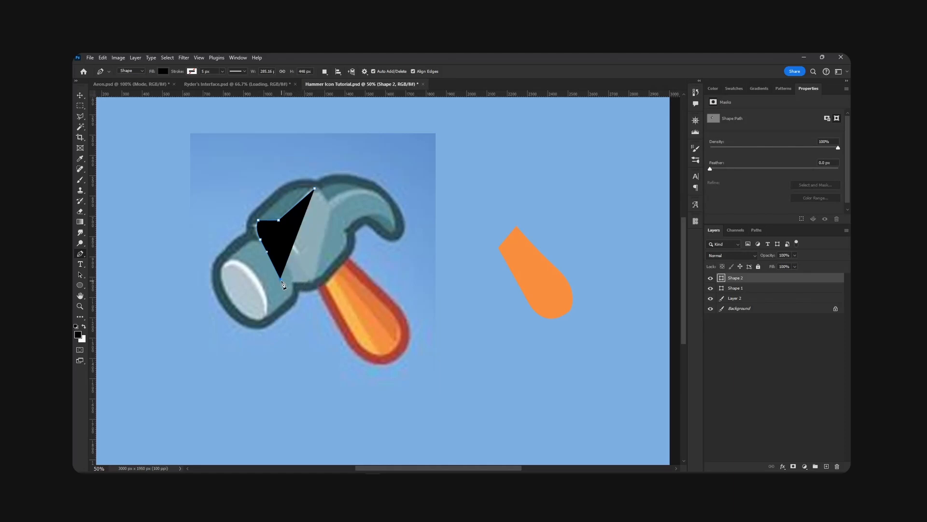
{"action": "left_click", "coordinate": [310, 282]}
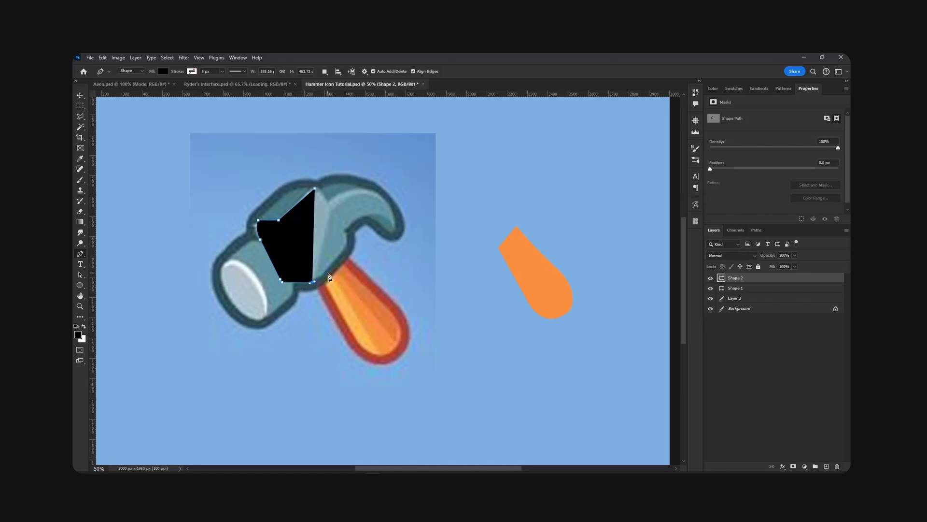
- Continue the head outline up its right edge and along the claw's inner curve to the claw tip
{"action": "left_click", "coordinate": [326, 271]}
{"action": "left_click", "coordinate": [345, 248]}
{"action": "left_click_drag", "start_coordinate": [346, 243], "coordinate": [413, 256]}
{"action": "left_click", "coordinate": [347, 235]}
{"action": "left_click", "coordinate": [395, 227], "text": "alt"}
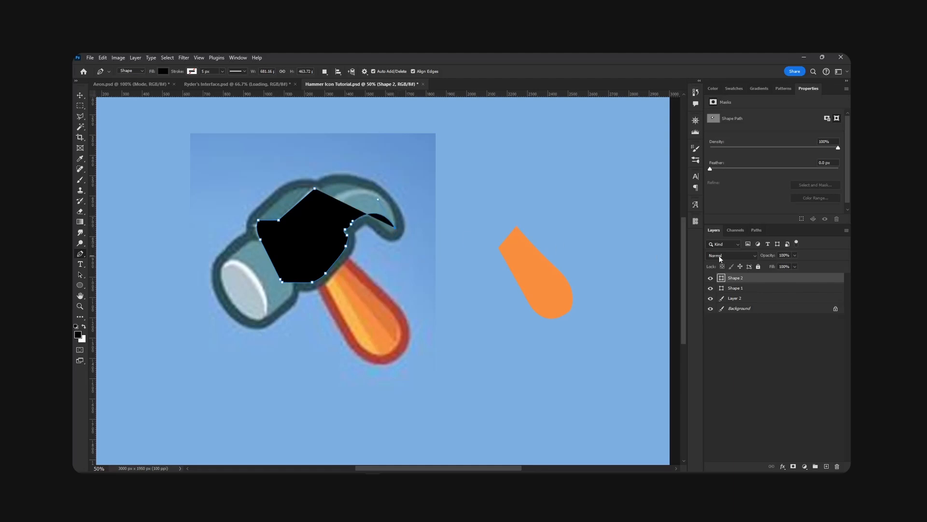
- Lower the head shape's fill to 0% and finish its outline along the claw's upper edge
{"action": "left_click_drag", "start_coordinate": [774, 269], "coordinate": [295, 225]}
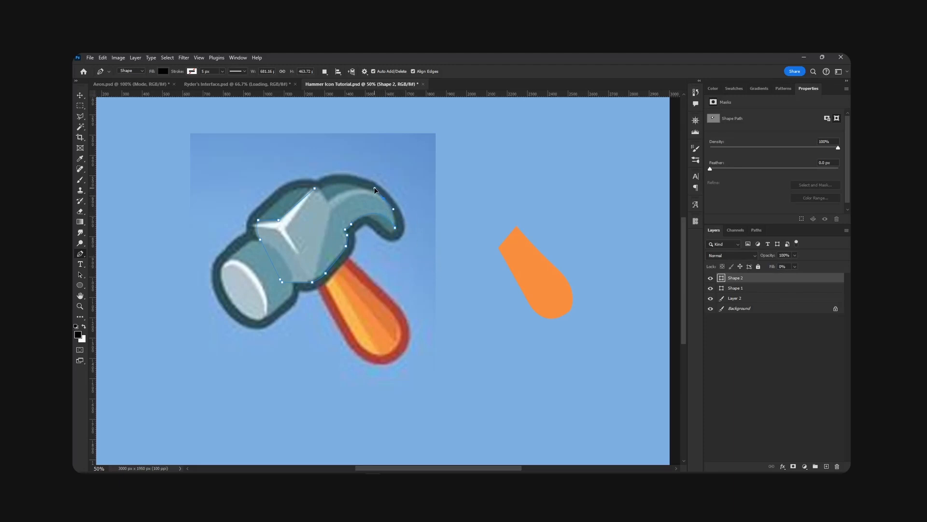
{"action": "left_click", "coordinate": [375, 188]}
{"action": "left_click_drag", "start_coordinate": [325, 203], "coordinate": [311, 220]}
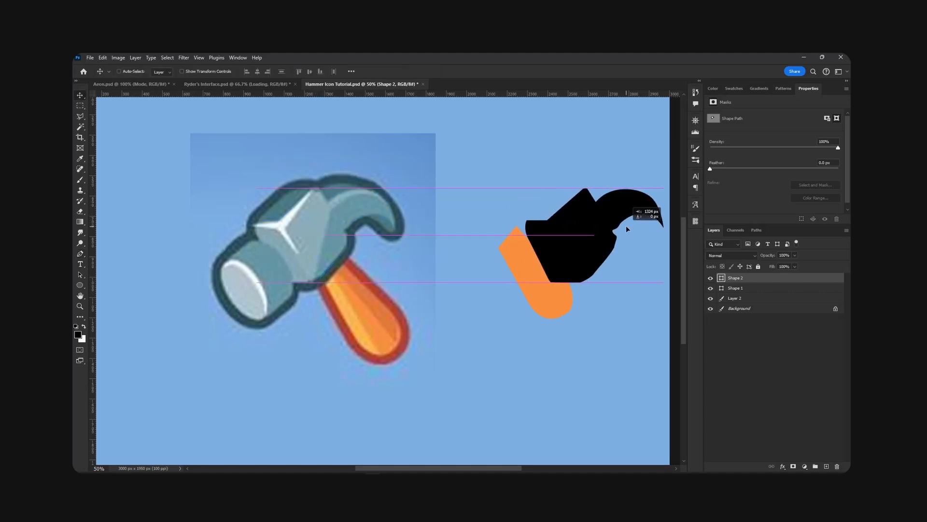
- Place the head shape over the copied handle and recolour it with the light grey-green sampled from the reference head
{"action": "left_click_drag", "start_coordinate": [626, 226], "coordinate": [577, 223]}
{"action": "double_click", "coordinate": [722, 278]}
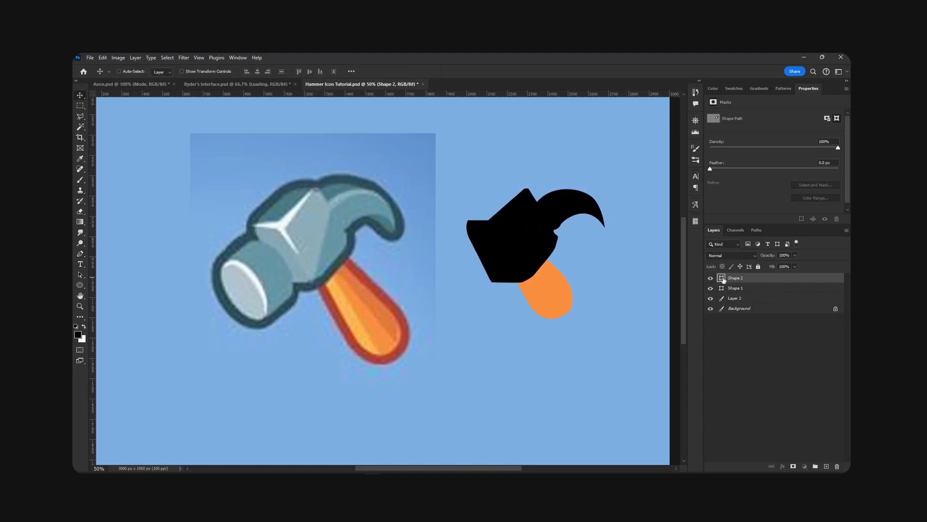
{"action": "left_click", "coordinate": [310, 209]}
{"action": "left_click", "coordinate": [438, 215]}
{"action": "left_click", "coordinate": [801, 312]}
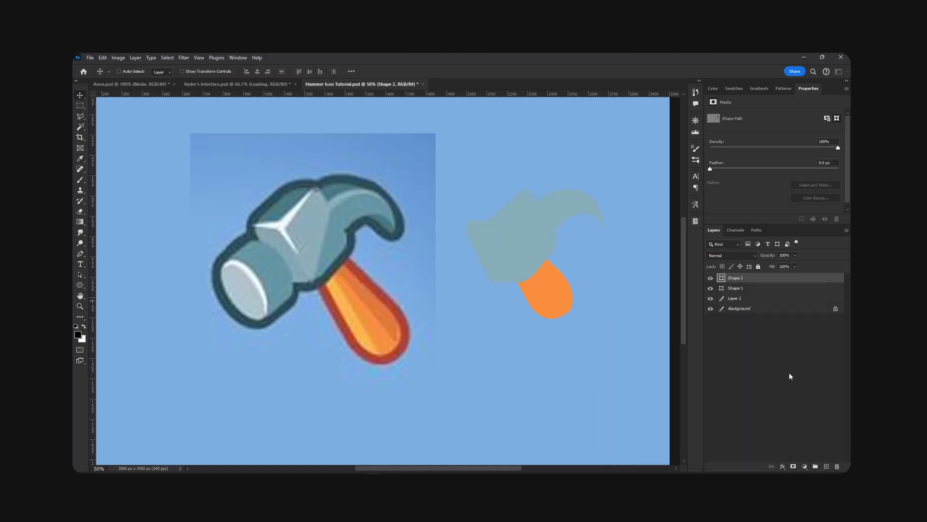
- On a new layer, trace the darker teal side of the head and claw as a closed pen shape
{"action": "left_click", "coordinate": [830, 465]}
{"action": "key", "text": "p"}
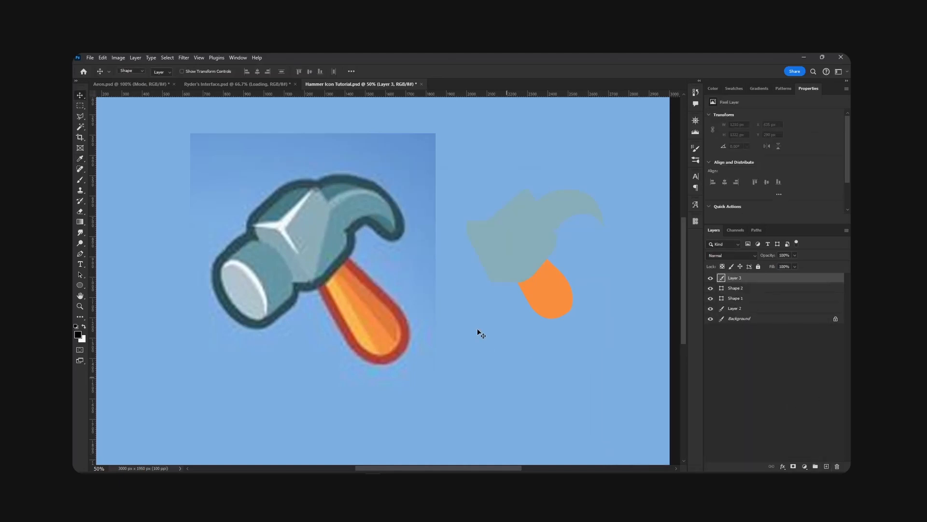
{"action": "left_click", "coordinate": [332, 208]}
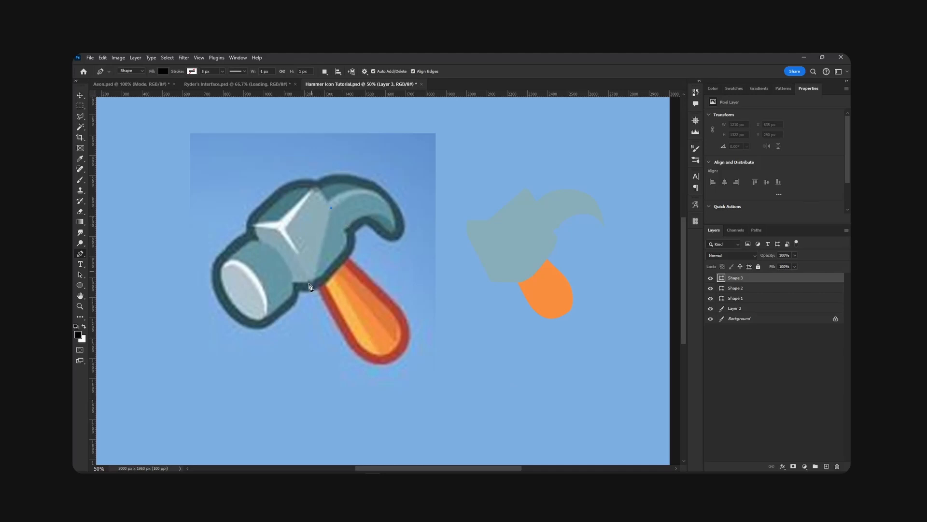
{"action": "left_click", "coordinate": [313, 286]}
{"action": "left_click", "coordinate": [350, 260]}
{"action": "left_click", "coordinate": [352, 238]}
{"action": "left_click", "coordinate": [370, 226]}
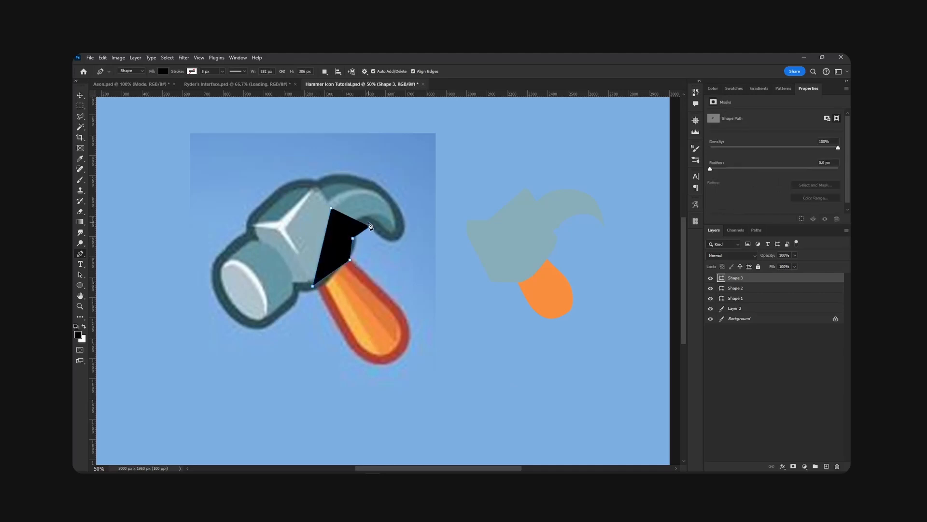
{"action": "left_click", "coordinate": [380, 222]}
{"action": "left_click", "coordinate": [396, 231]}
{"action": "left_click", "coordinate": [395, 228]}
{"action": "left_click_drag", "start_coordinate": [371, 195], "coordinate": [341, 193]}
{"action": "left_click", "coordinate": [332, 208]}
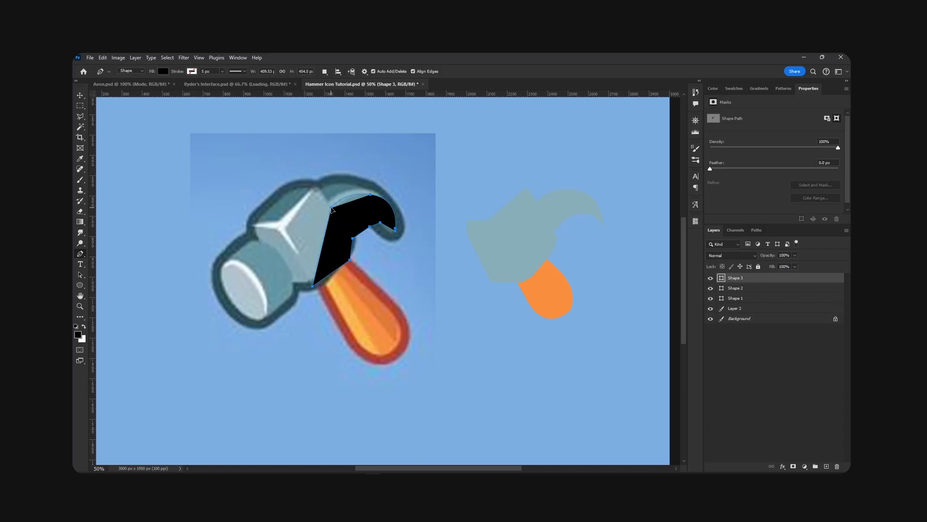
- Move the shaded side shape onto the copied head and clip it to the head shape's layer
{"action": "key", "text": "v"}
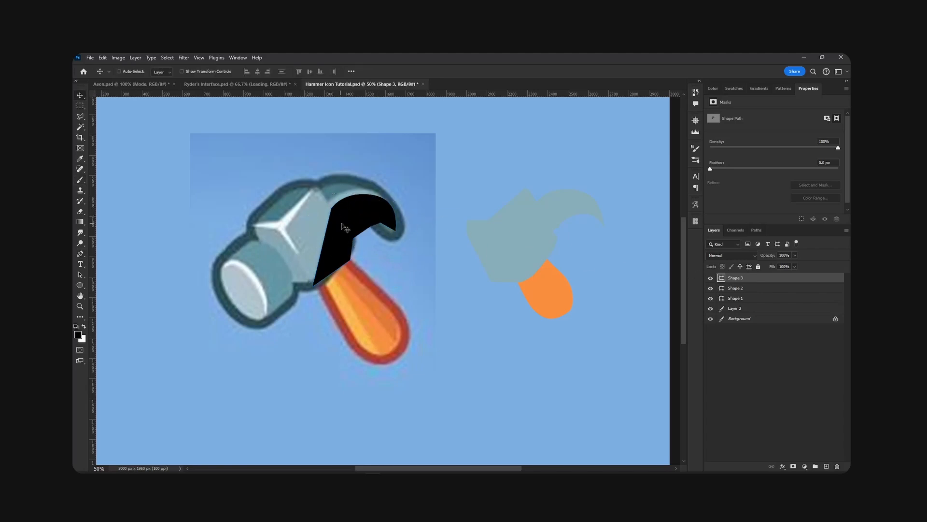
{"action": "left_click_drag", "start_coordinate": [343, 226], "coordinate": [566, 239]}
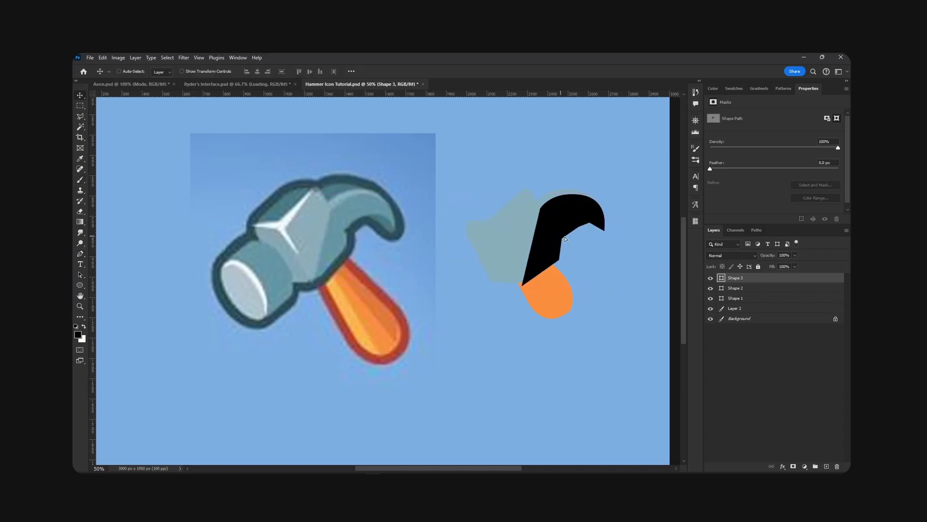
{"action": "right_click", "coordinate": [761, 280]}
{"action": "left_click", "coordinate": [778, 284]}
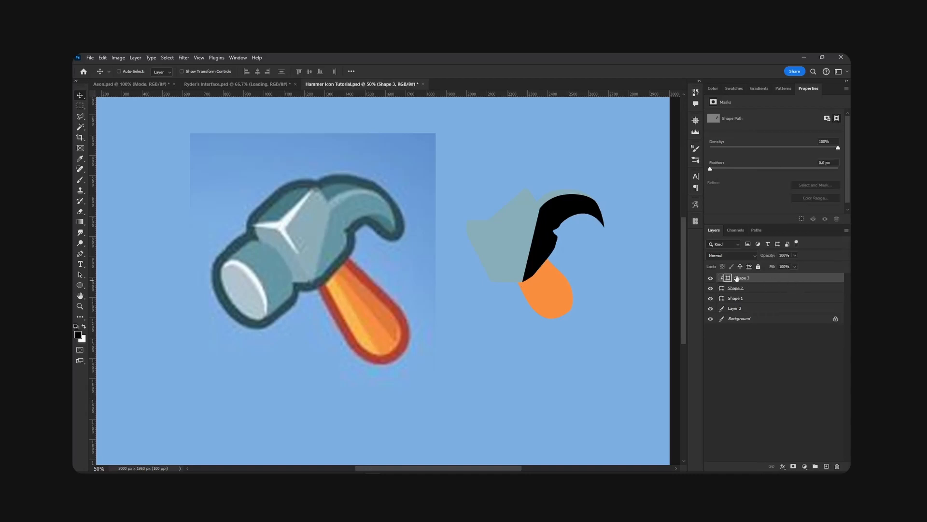
- Recolour the clipped side shape with the teal #5f919f sampled from the reference claw
{"action": "double_click", "coordinate": [727, 279]}
{"action": "left_click", "coordinate": [383, 212]}
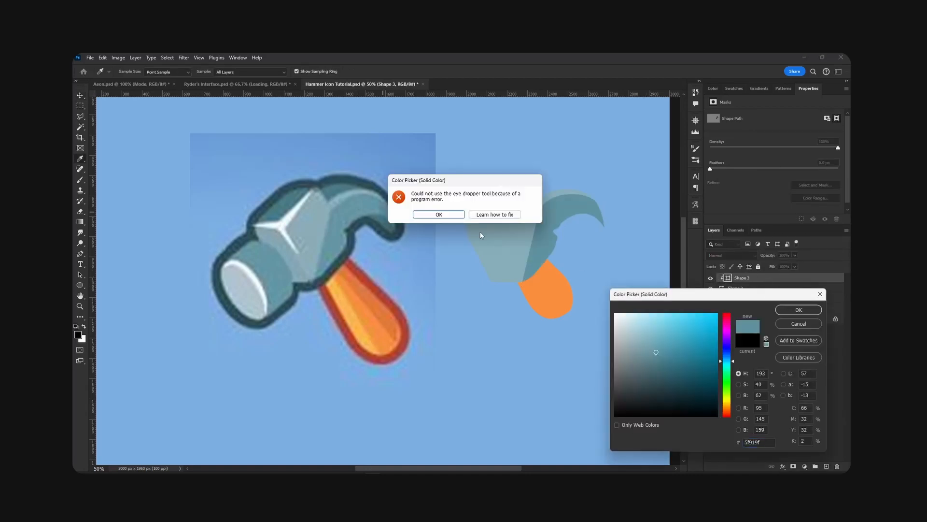
{"action": "left_click", "coordinate": [449, 217]}
{"action": "left_click", "coordinate": [813, 311]}
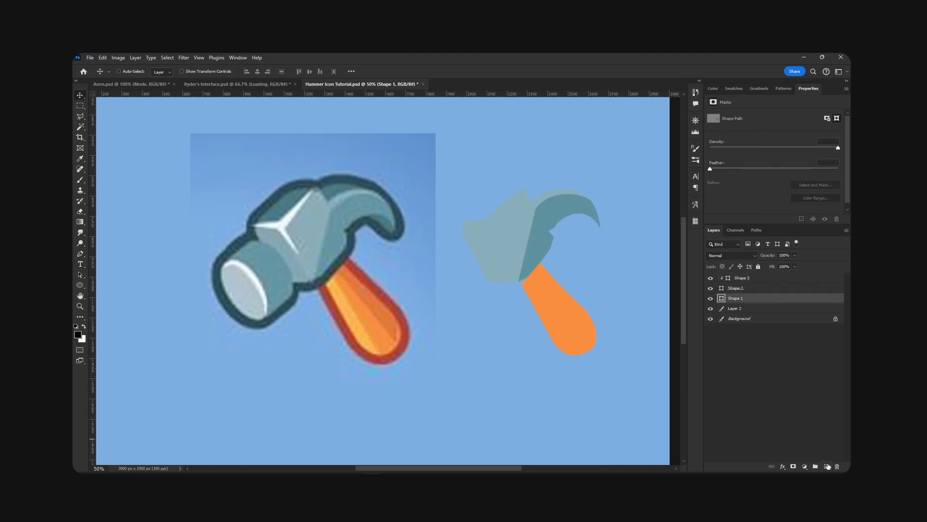
- On a new layer beneath the head shape, trace the dark teal upper edge of the reference head and claw as a closed pen shape
{"action": "left_click", "coordinate": [828, 466]}
{"action": "key", "text": "p"}
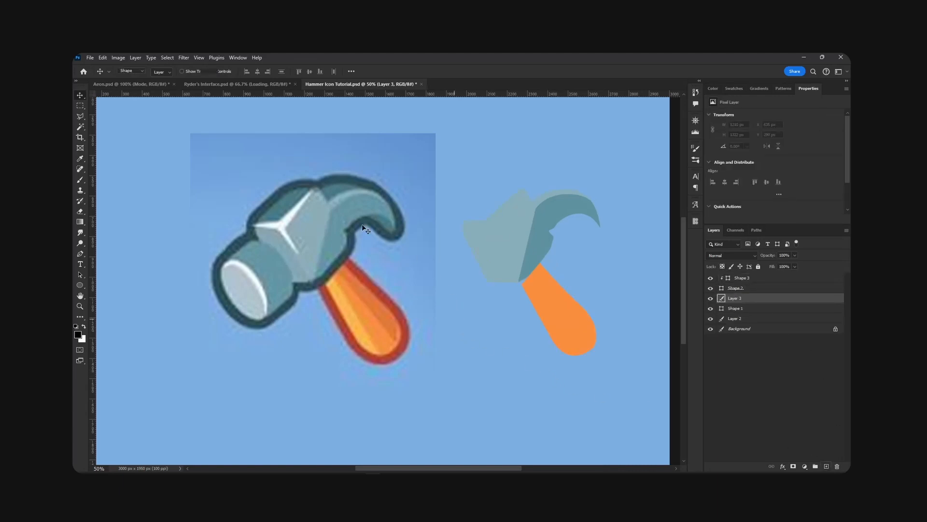
{"action": "left_click", "coordinate": [369, 215]}
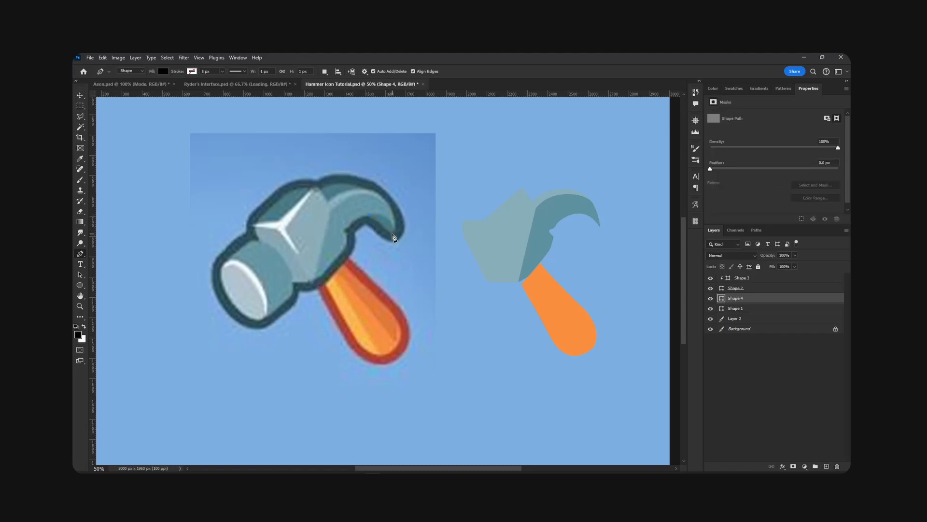
{"action": "left_click", "coordinate": [384, 225]}
{"action": "left_click", "coordinate": [395, 238]}
{"action": "left_click", "coordinate": [398, 224]}
{"action": "left_click_drag", "start_coordinate": [381, 203], "coordinate": [381, 203]}
{"action": "left_click", "coordinate": [391, 215], "text": "alt"}
{"action": "left_click", "coordinate": [368, 191]}
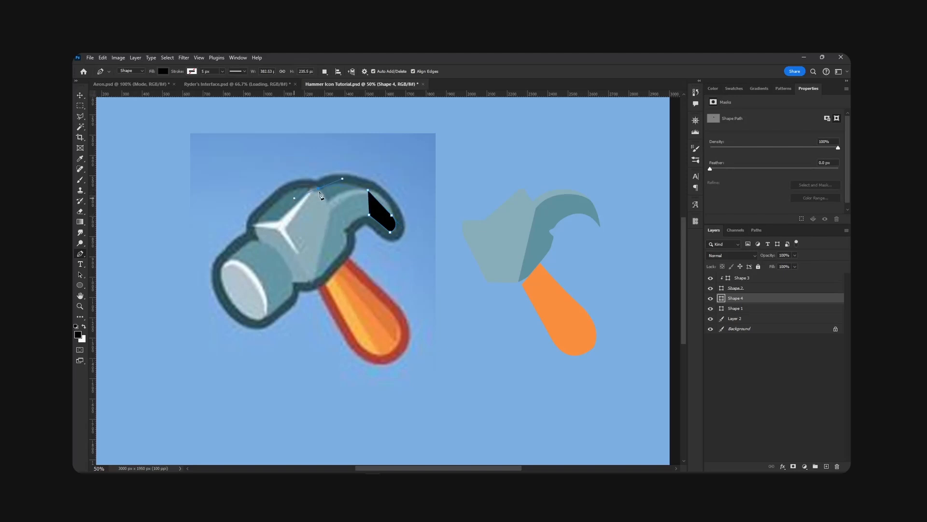
{"action": "left_click", "coordinate": [319, 189], "text": "alt"}
{"action": "left_click", "coordinate": [310, 188]}
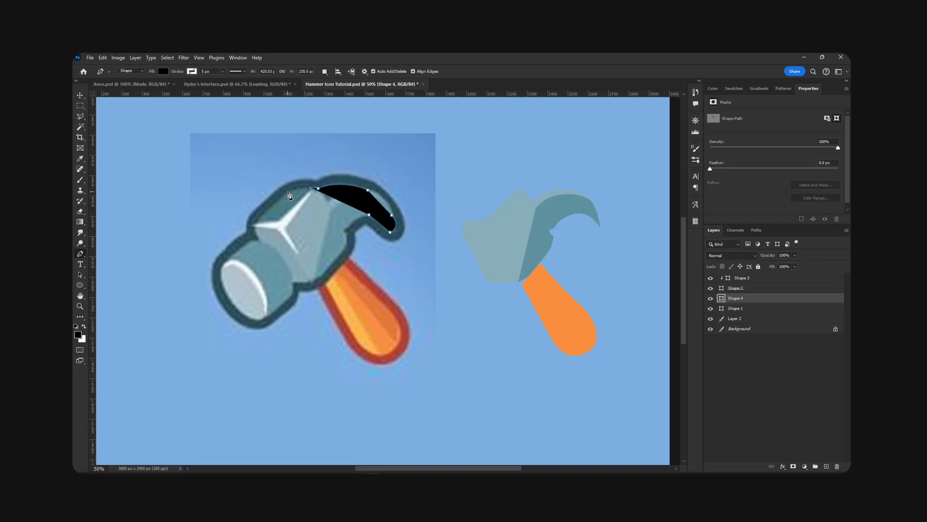
{"action": "left_click", "coordinate": [277, 202]}
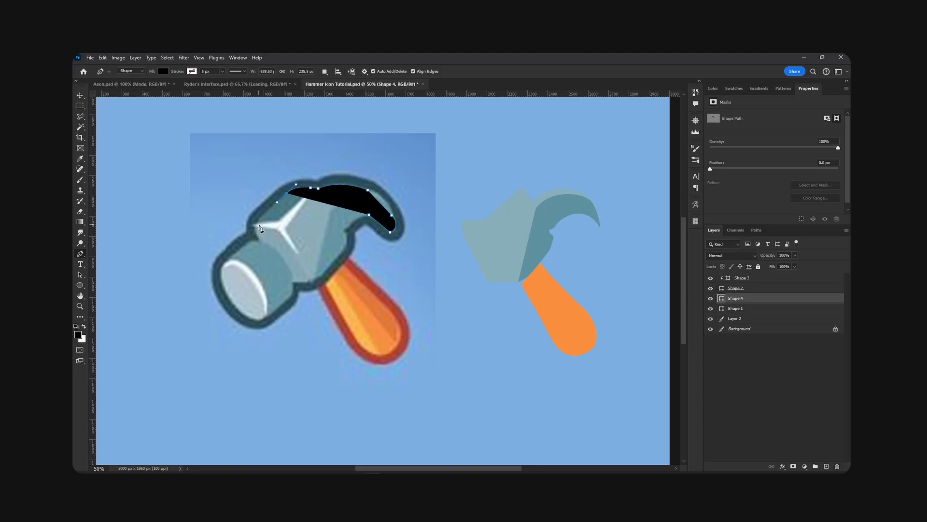
{"action": "left_click_drag", "start_coordinate": [260, 228], "coordinate": [259, 229]}
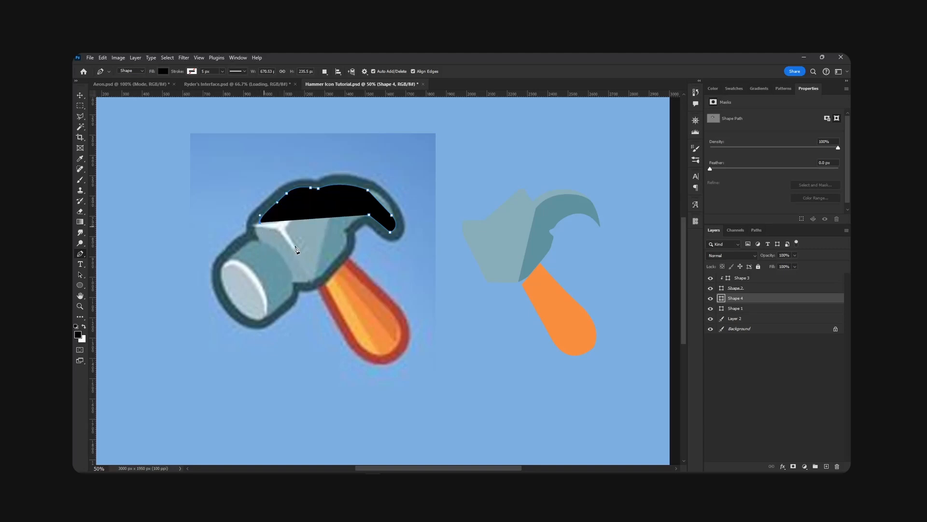
{"action": "left_click", "coordinate": [296, 246]}
{"action": "left_click", "coordinate": [328, 225]}
{"action": "left_click", "coordinate": [352, 219]}
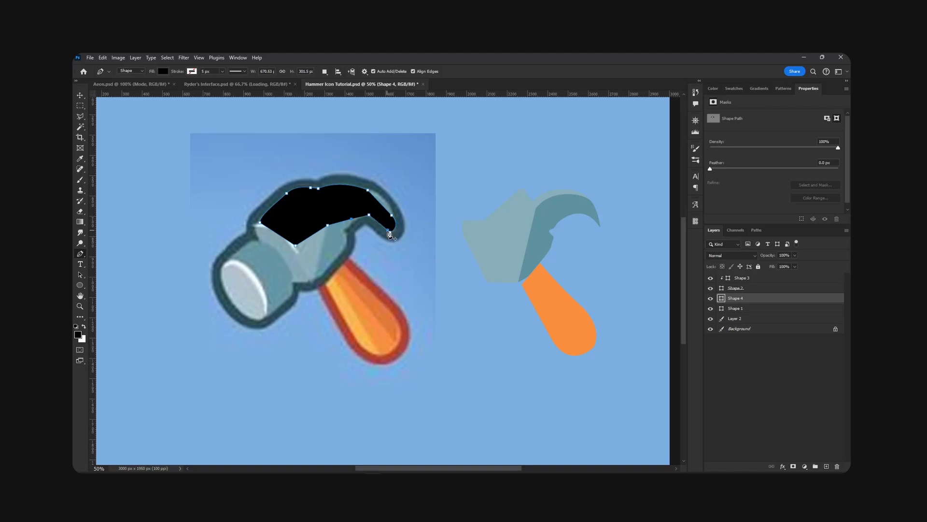
{"action": "key", "text": "ctrl+z"}
{"action": "key", "text": "Return"}
- Fit the traced upper-edge shape behind the copied head and recolour it with the dark teal #477982 sampled from the reference
{"action": "key", "text": "v"}
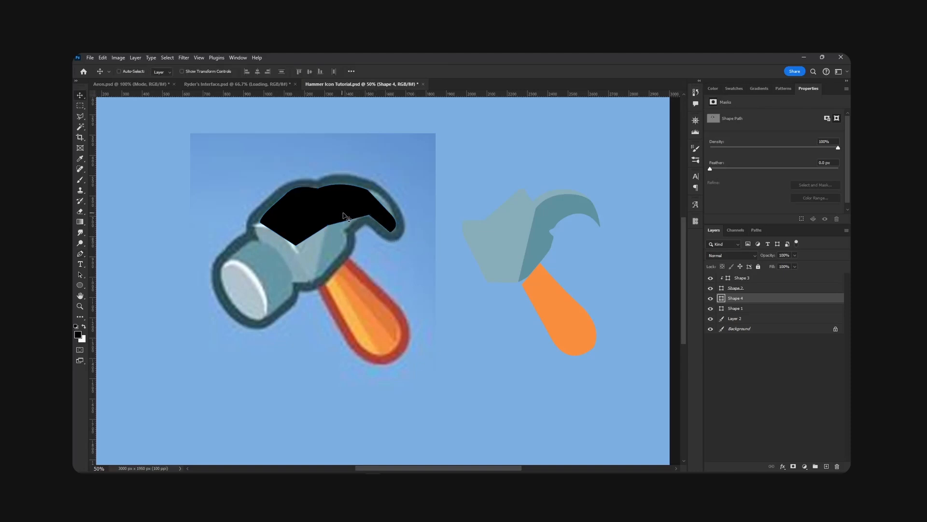
{"action": "left_click_drag", "start_coordinate": [344, 216], "coordinate": [549, 216]}
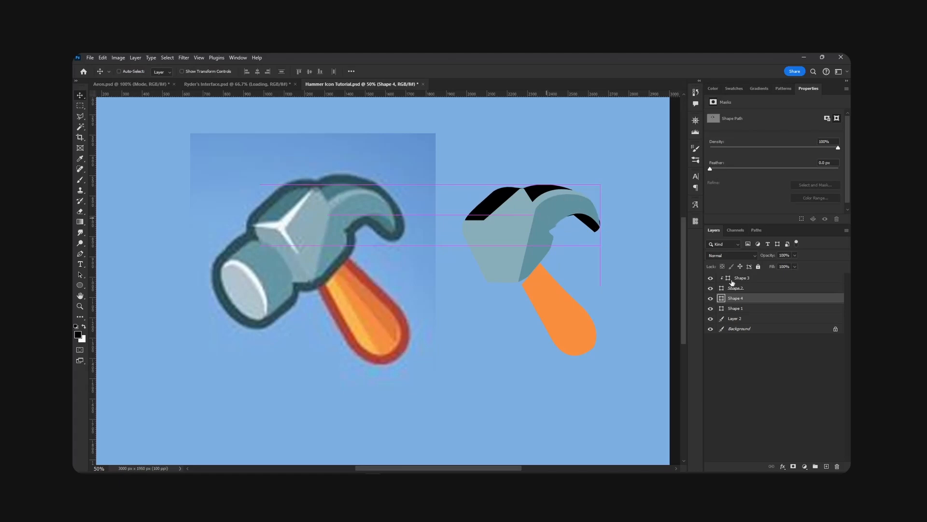
{"action": "double_click", "coordinate": [722, 298]}
{"action": "left_click", "coordinate": [338, 192]}
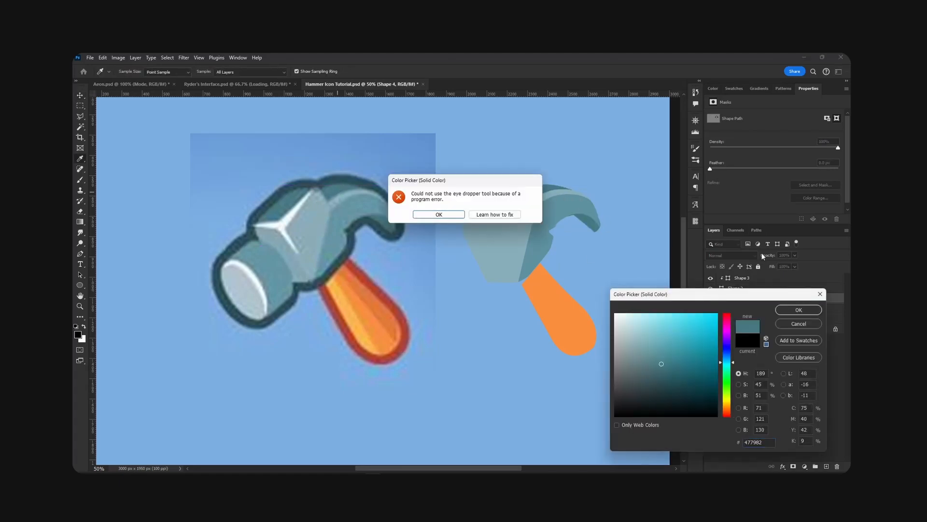
{"action": "left_click", "coordinate": [448, 215]}
{"action": "left_click", "coordinate": [798, 309]}
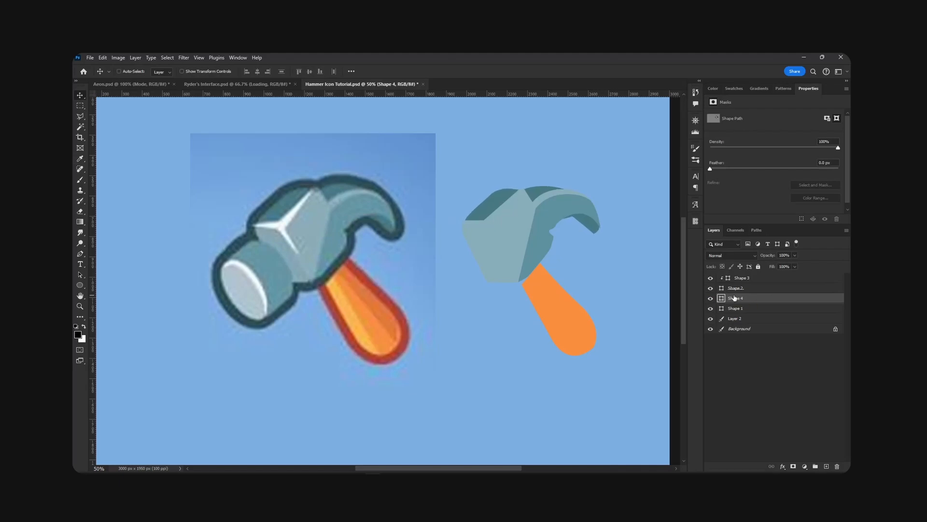
{"action": "key", "text": "Up"}
{"action": "key", "text": "Up"}
{"action": "key", "text": "Up"}
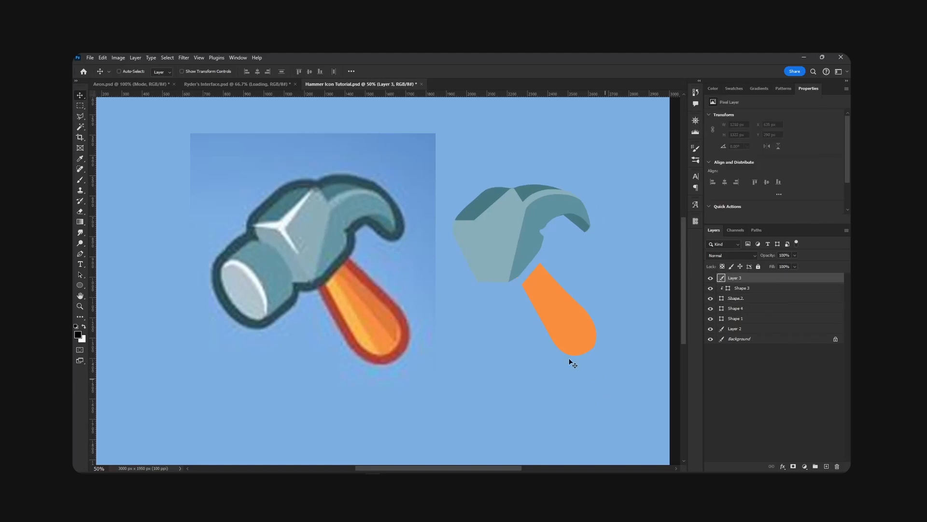
- On a new top layer, trace the three-pointed highlight on the reference head as a closed white pen shape
{"action": "key", "text": "p"}
{"action": "key", "text": "x"}
{"action": "left_click", "coordinate": [251, 226]}
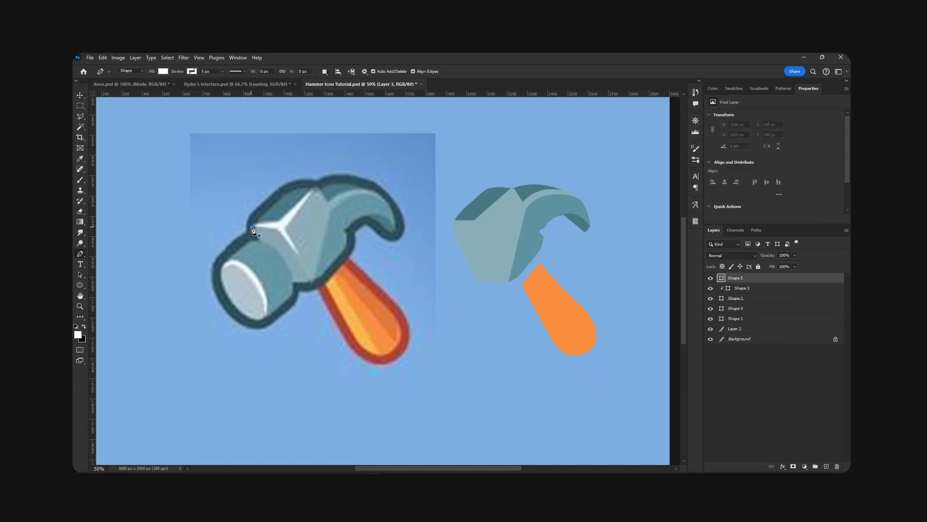
{"action": "left_click", "coordinate": [279, 228]}
{"action": "left_click", "coordinate": [300, 255]}
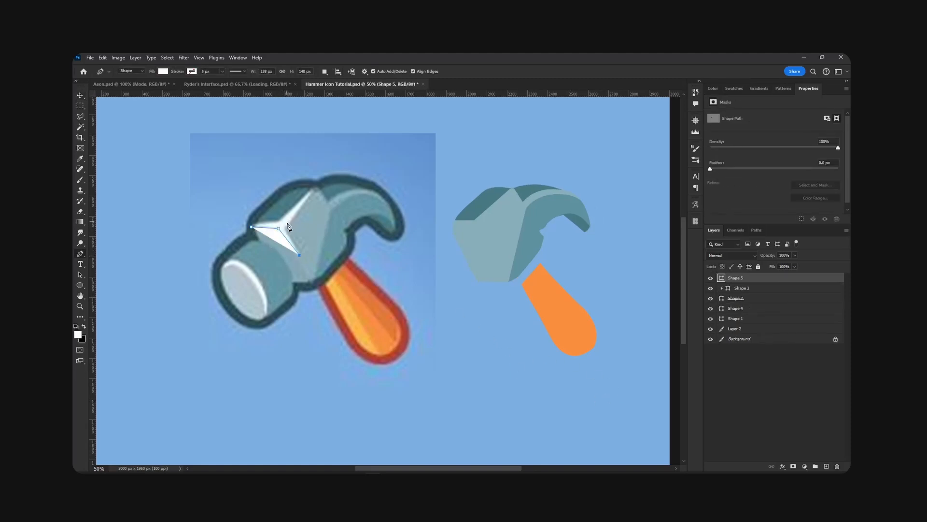
{"action": "left_click", "coordinate": [286, 227]}
{"action": "left_click", "coordinate": [313, 190]}
{"action": "left_click_drag", "start_coordinate": [314, 191], "coordinate": [292, 213]}
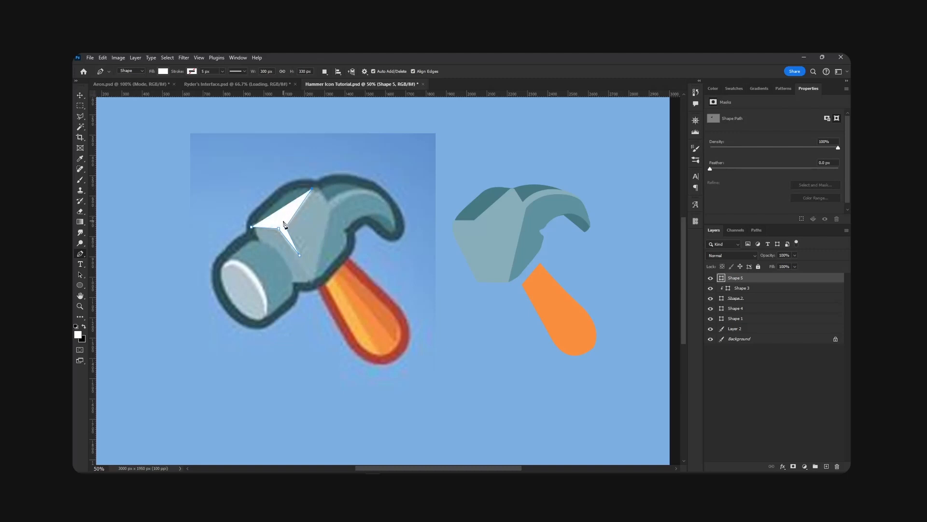
{"action": "left_click", "coordinate": [281, 222]}
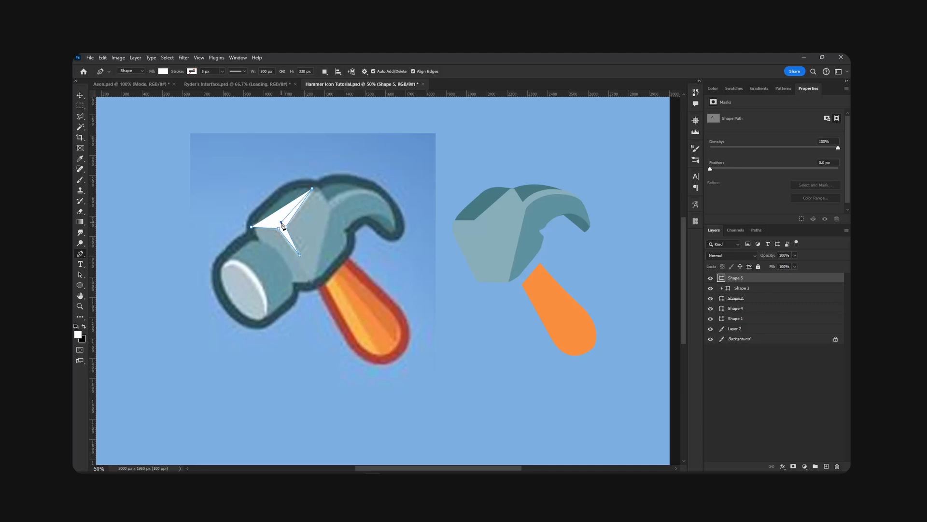
{"action": "left_click", "coordinate": [251, 227]}
- Move the white highlight onto the copied head, clip it to the head shape's layer and align it with the head's edges
{"action": "key", "text": "v"}
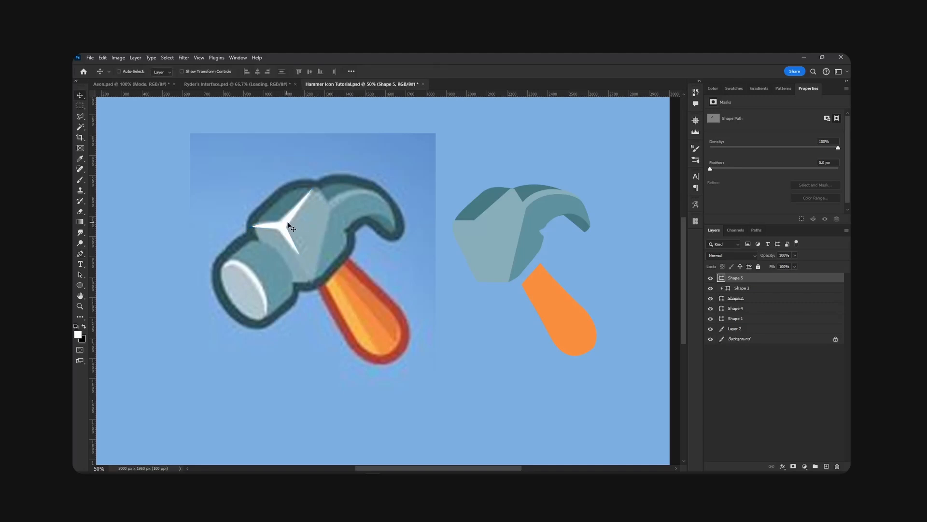
{"action": "left_click_drag", "start_coordinate": [284, 233], "coordinate": [455, 231]}
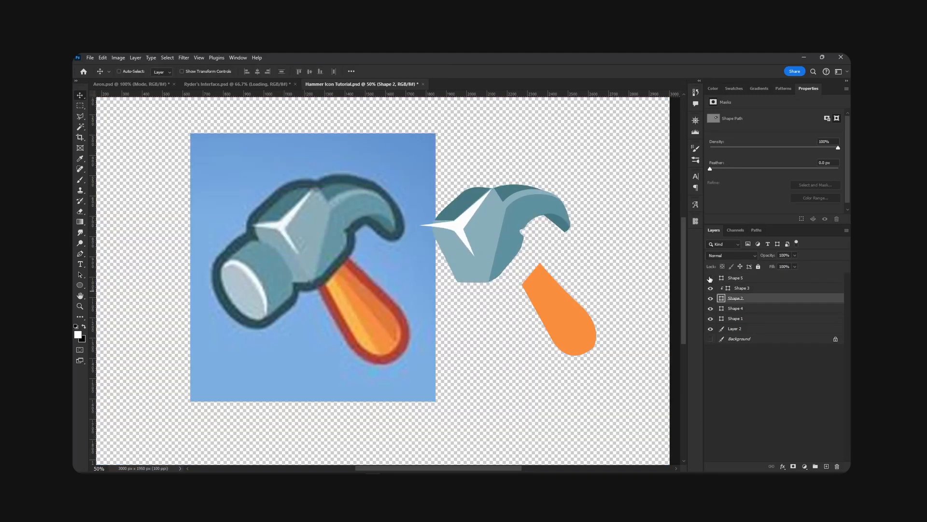
{"action": "left_click", "coordinate": [710, 278]}
{"action": "left_click", "coordinate": [710, 278]}
{"action": "left_click", "coordinate": [750, 279]}
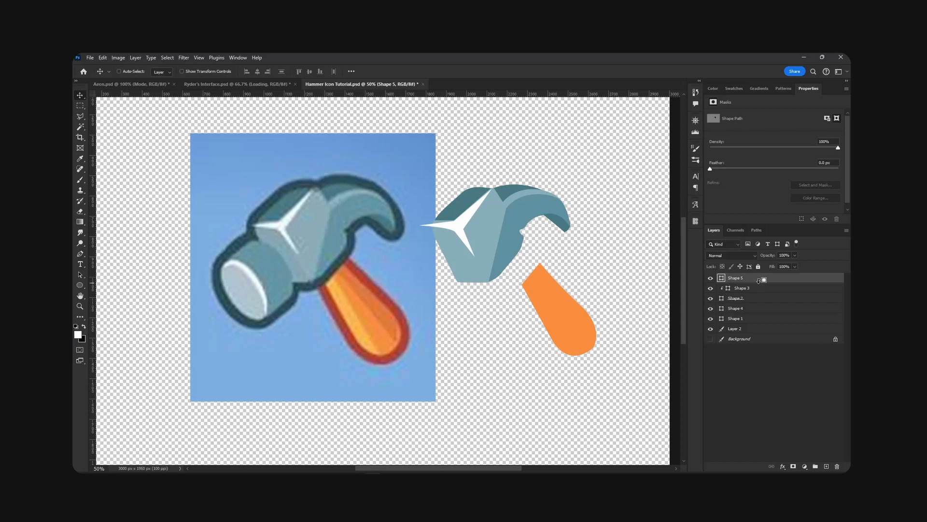
{"action": "left_click", "coordinate": [761, 282], "text": "alt"}
{"action": "left_click_drag", "start_coordinate": [485, 241], "coordinate": [482, 243]}
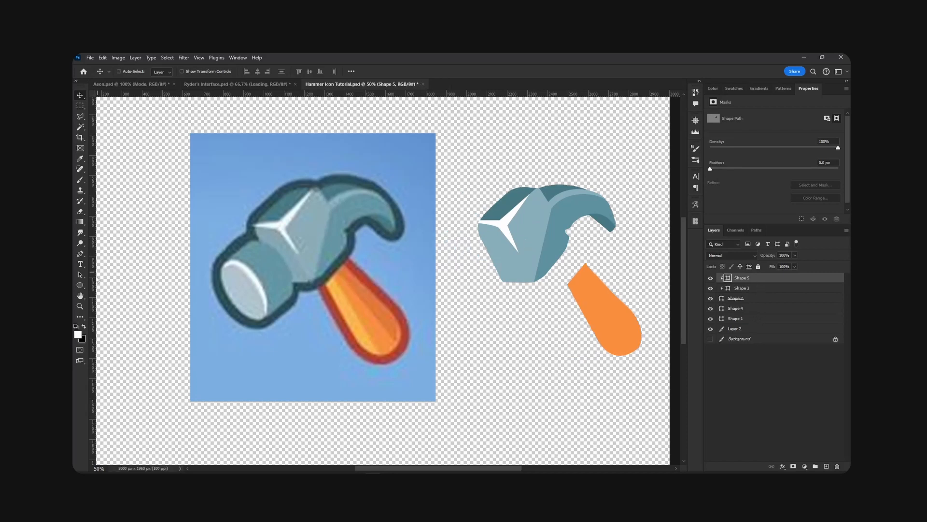
- On a new layer, draw an ellipse about 198 by 290 px over the reference hammer face, filled with the sampled light grey-blue
{"action": "left_click", "coordinate": [81, 286]}
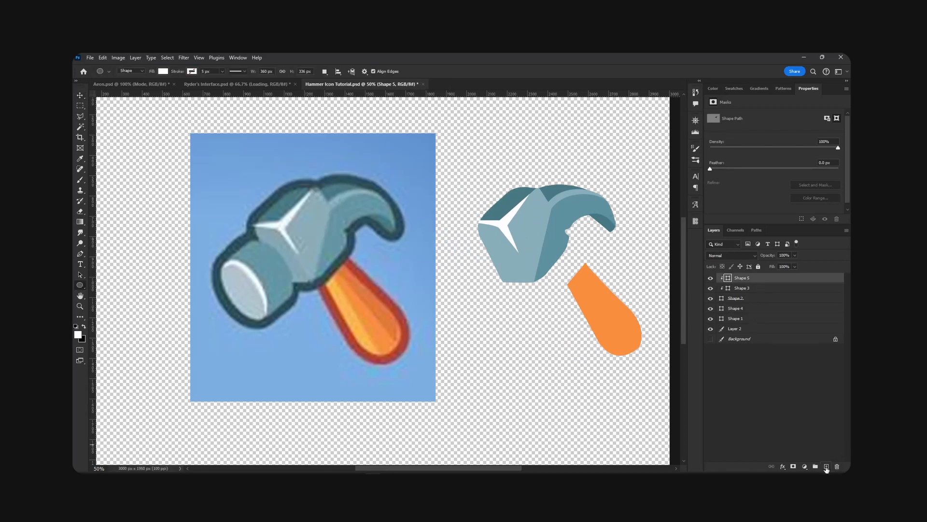
{"action": "left_click", "coordinate": [826, 467]}
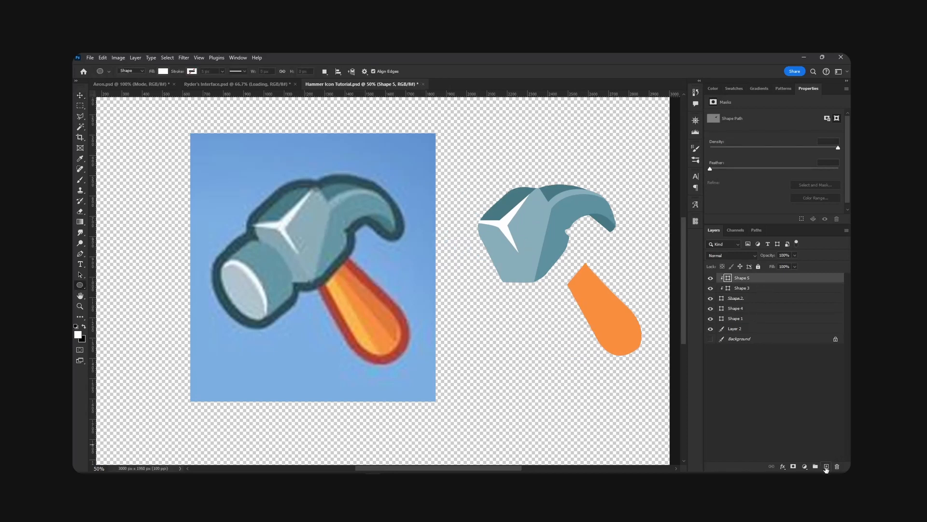
{"action": "left_click", "coordinate": [240, 280]}
{"action": "left_click_drag", "start_coordinate": [220, 266], "coordinate": [267, 324]}
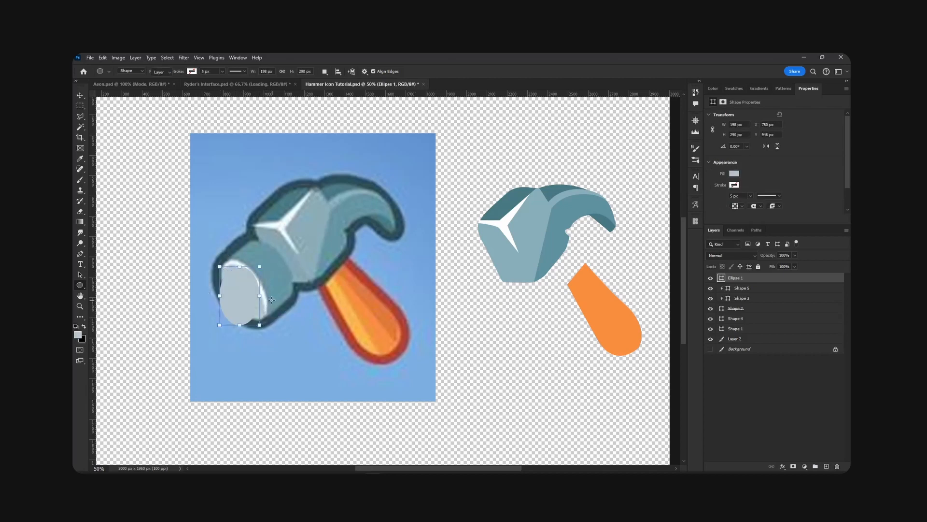
- Rotate the ellipse about -28° and scale it to about 214 by 314 px, placing it at the copied hammer's striking end
{"action": "key", "text": "v"}
{"action": "key", "text": "ctrl+t"}
{"action": "left_click_drag", "start_coordinate": [285, 282], "coordinate": [277, 262]}
{"action": "key", "text": "Return"}
{"action": "left_click_drag", "start_coordinate": [269, 298], "coordinate": [507, 292]}
{"action": "key", "text": "ctrl+t"}
{"action": "key", "text": "Return"}
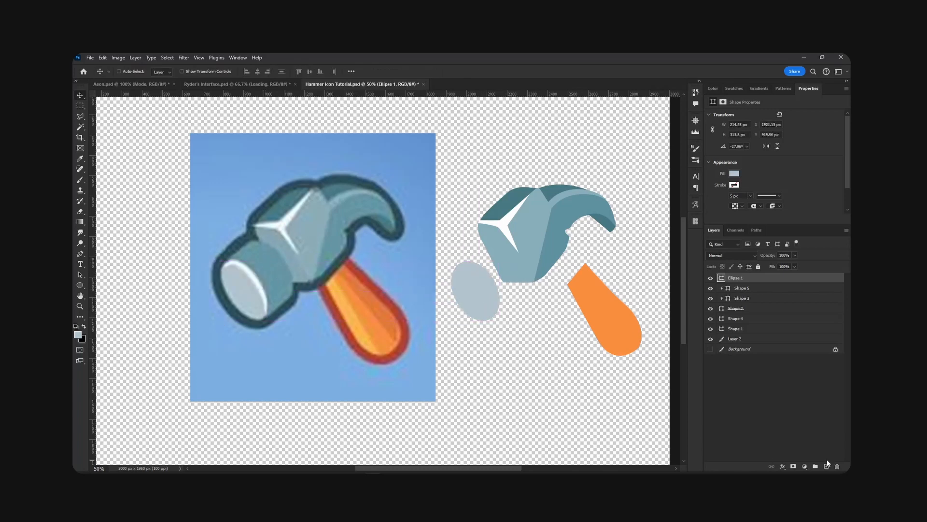
- On a new layer beneath the ellipse, trace the cylindrical striking end of the reference hammer as a closed pen shape
{"action": "left_click_drag", "start_coordinate": [789, 279], "coordinate": [791, 293]}
{"action": "key", "text": "p"}
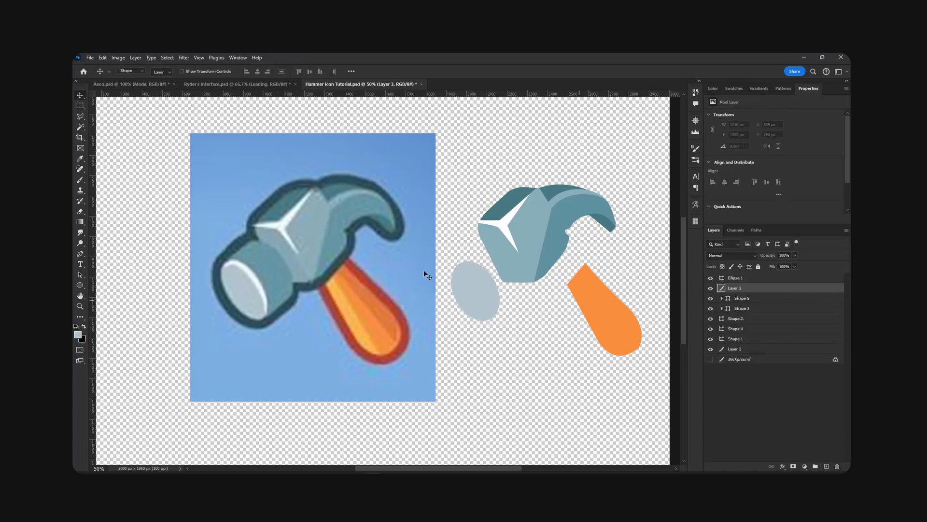
{"action": "left_click", "coordinate": [229, 262]}
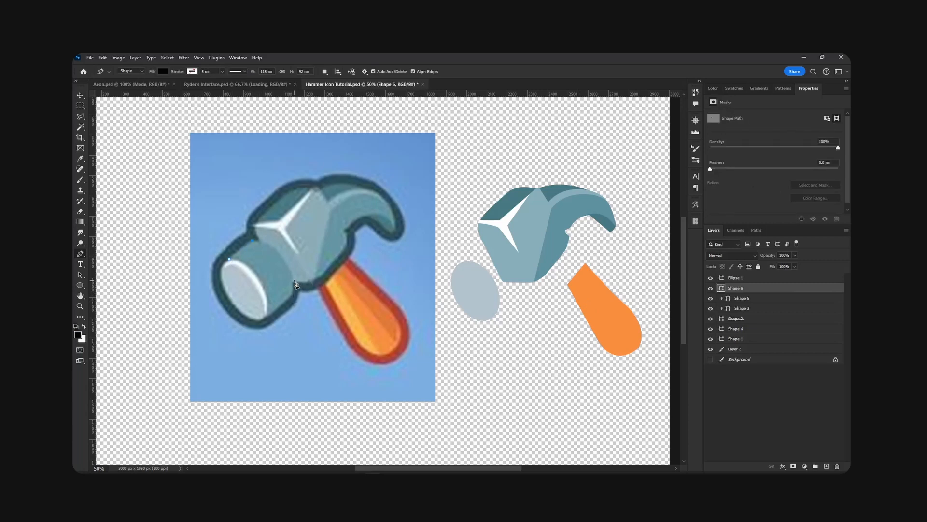
{"action": "left_click_drag", "start_coordinate": [295, 286], "coordinate": [297, 290]}
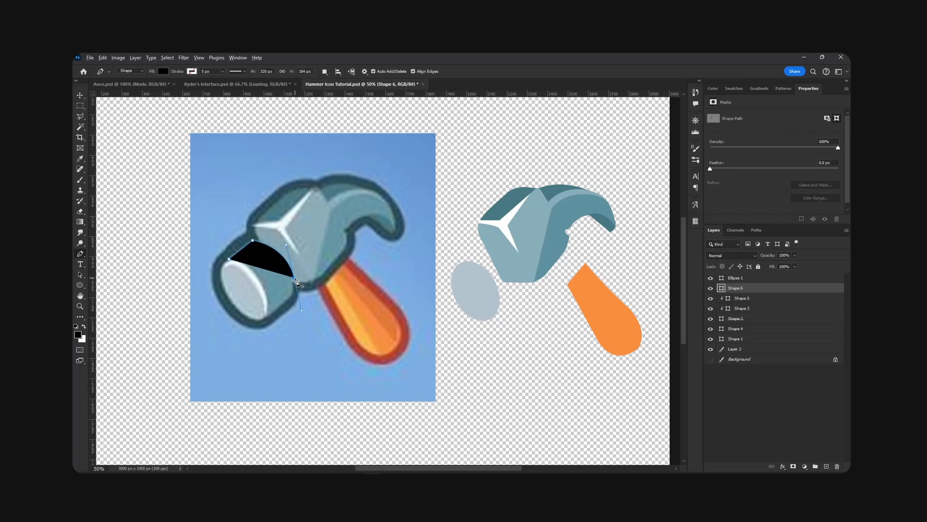
{"action": "left_click_drag", "start_coordinate": [293, 284], "coordinate": [296, 297]}
{"action": "left_click", "coordinate": [294, 293], "text": "alt"}
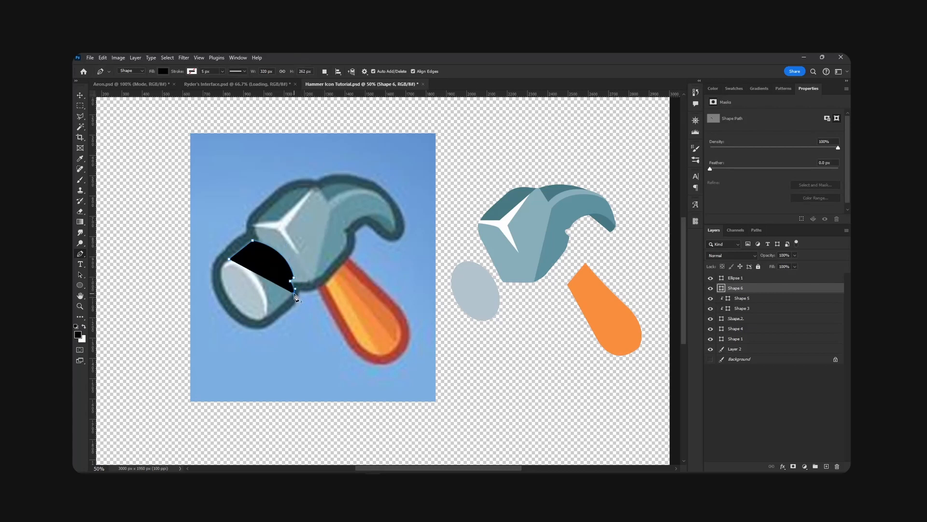
{"action": "left_click", "coordinate": [259, 321]}
{"action": "left_click", "coordinate": [230, 261]}
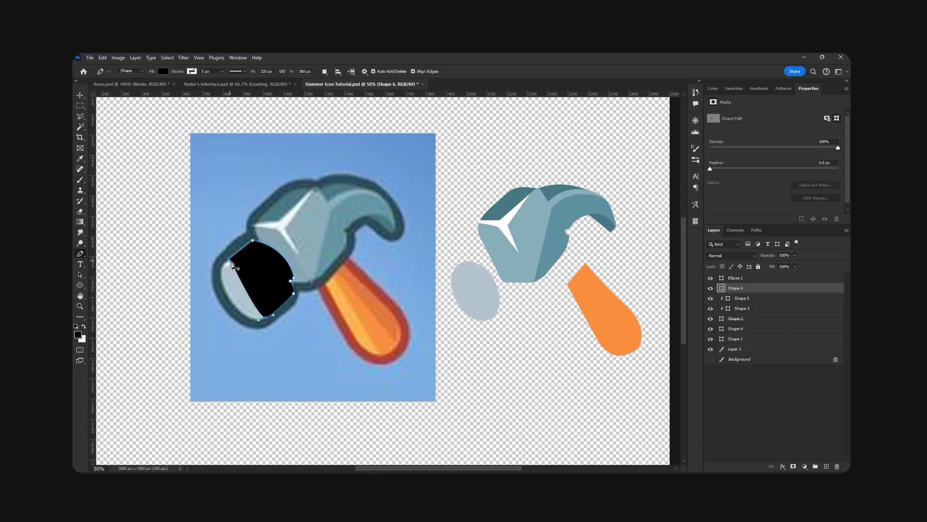
- Move the cylinder shape behind the copied ellipse and recolour it with the teal sampled from the reference cylinder
{"action": "key", "text": "v"}
{"action": "left_click_drag", "start_coordinate": [271, 305], "coordinate": [505, 305]}
{"action": "double_click", "coordinate": [722, 290]}
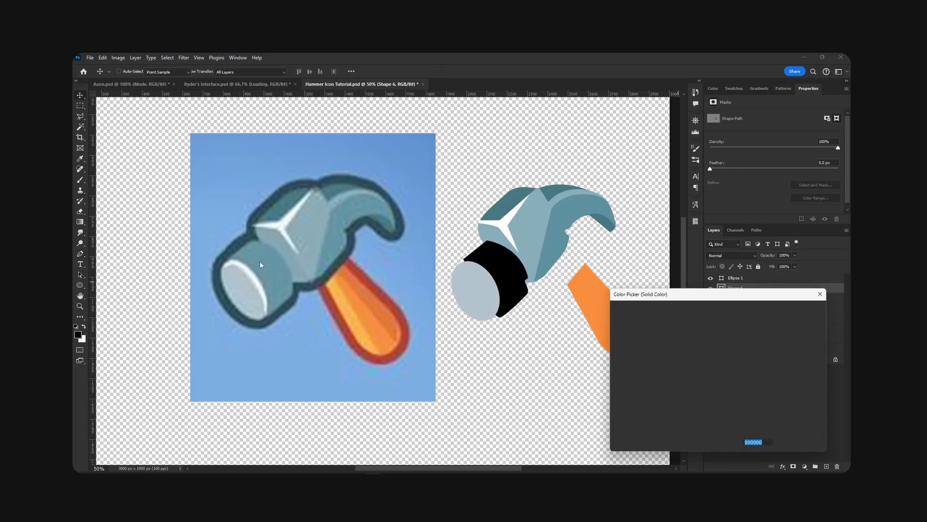
{"action": "left_click", "coordinate": [262, 265]}
{"action": "key", "text": "Return"}
{"action": "left_click", "coordinate": [781, 310]}
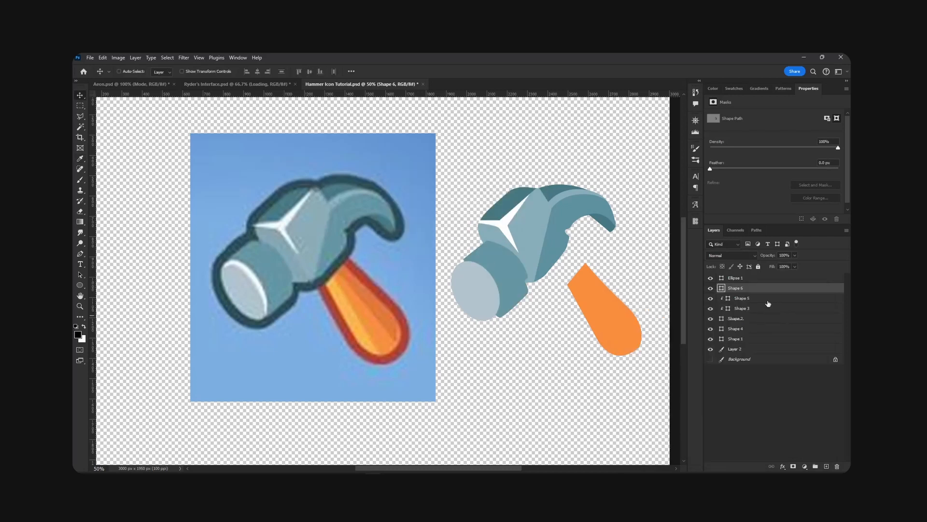
- Enlarge the hammer-face ellipse to about 231 by 339 px and fit it to the end of the cylinder shape
{"action": "left_click", "coordinate": [734, 278]}
{"action": "key", "text": "ctrl+t"}
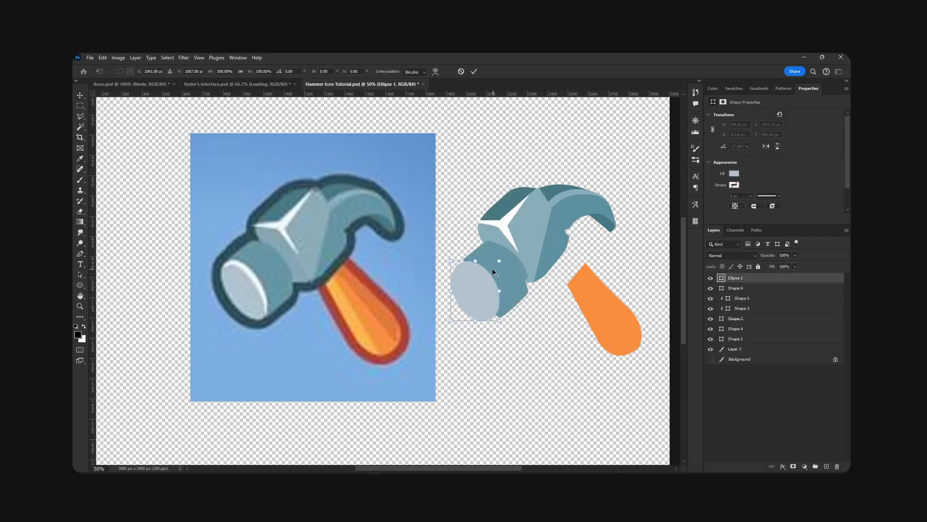
{"action": "left_click_drag", "start_coordinate": [499, 261], "coordinate": [501, 258]}
{"action": "key", "text": "Return"}
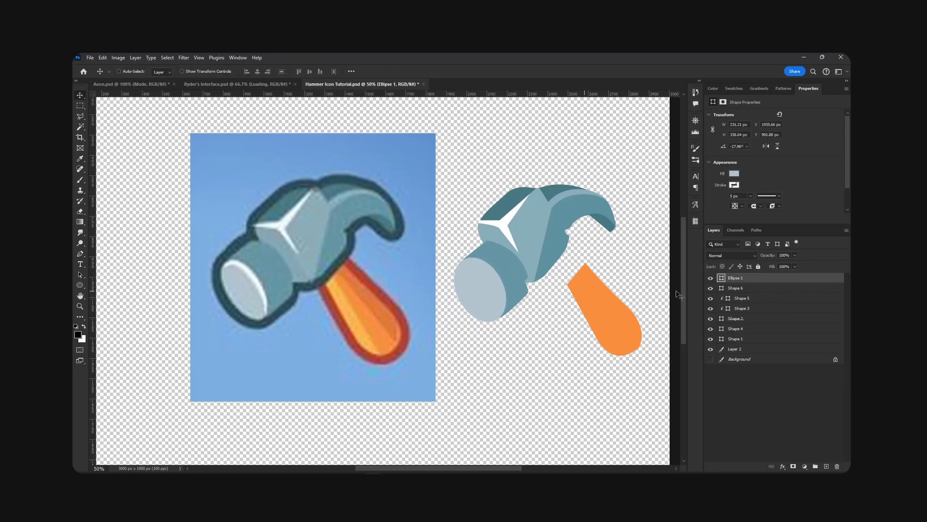
- Give the hammer-face ellipse a white Normal-mode inner shadow at 51° with 12 px distance and 100% choke, and save the document
{"action": "right_click", "coordinate": [777, 280]}
{"action": "left_click", "coordinate": [747, 120]}
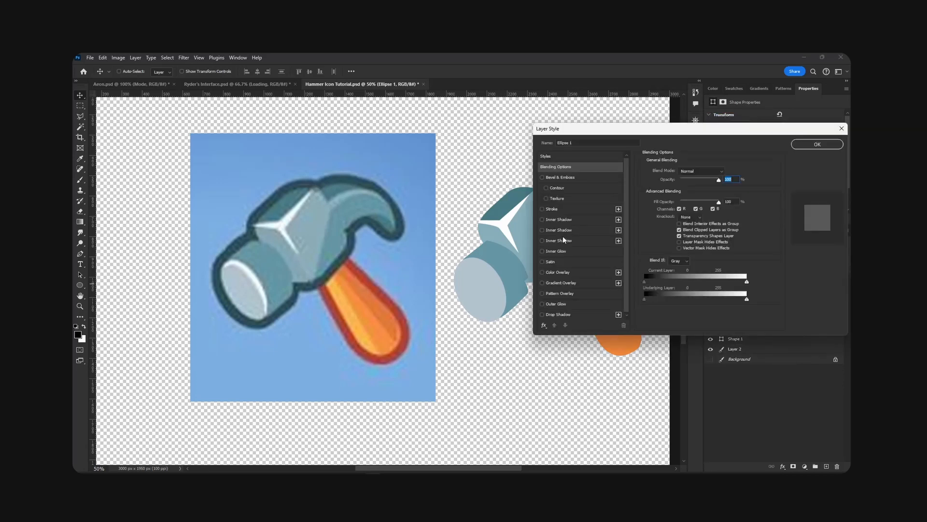
{"action": "left_click", "coordinate": [573, 220]}
{"action": "left_click", "coordinate": [694, 172]}
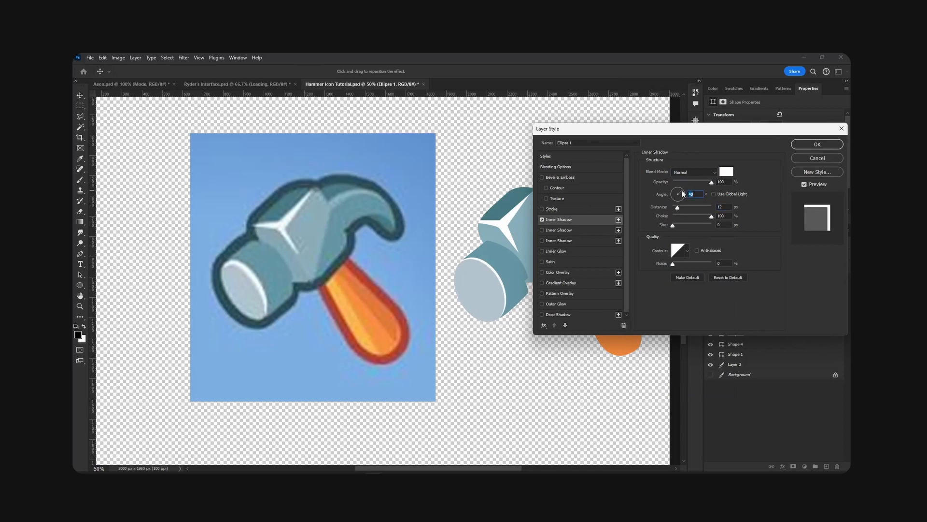
{"action": "type", "text": "51"}
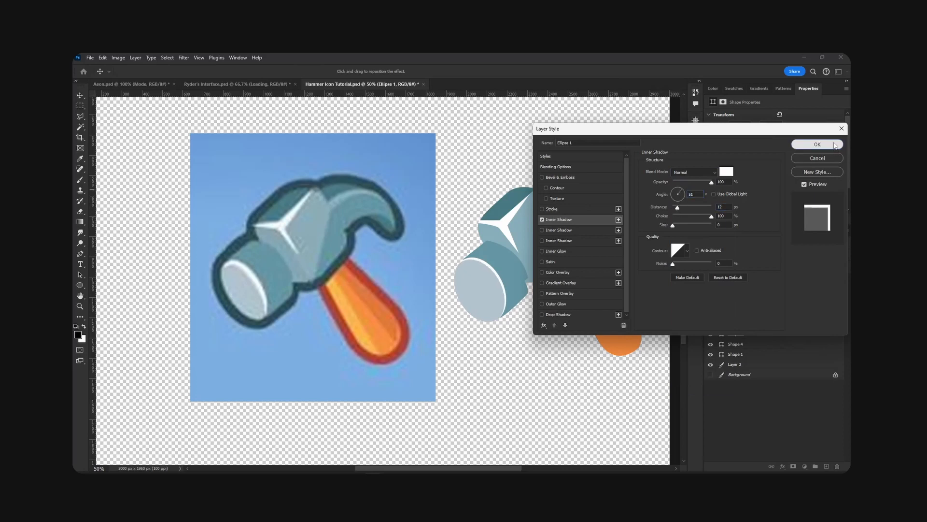
{"action": "left_click", "coordinate": [817, 144]}
{"action": "key", "text": "ctrl+s"}
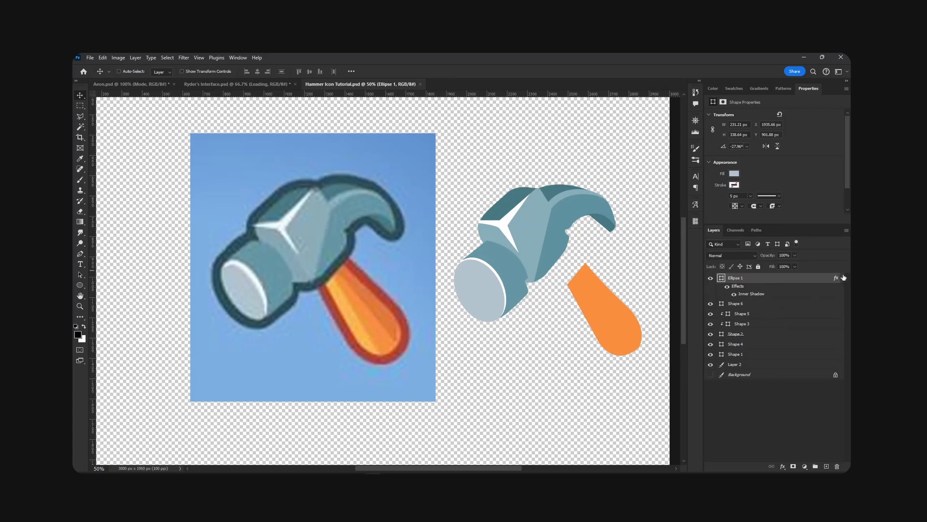
- Realign the hammer-face ellipse and cylinder shape with the head, and bring the handle in closer beneath it
{"action": "left_click", "coordinate": [843, 277]}
{"action": "left_click", "coordinate": [754, 288], "text": "shift"}
{"action": "left_click_drag", "start_coordinate": [560, 277], "coordinate": [550, 268]}
{"action": "key", "text": "Left"}
{"action": "key", "text": "Left"}
{"action": "key", "text": "Left"}
{"action": "key", "text": "Left"}
{"action": "key", "text": "Left"}
{"action": "key", "text": "Left"}
{"action": "key", "text": "Left"}
{"action": "key", "text": "Left"}
{"action": "key", "text": "Left"}
{"action": "key", "text": "Left"}
{"action": "key", "text": "Left"}
{"action": "key", "text": "Left"}
{"action": "key", "text": "Down"}
{"action": "key", "text": "Down"}
{"action": "key", "text": "Down"}
{"action": "key", "text": "Down"}
{"action": "key", "text": "Down"}
{"action": "key", "text": "Down"}
{"action": "key", "text": "Down"}
{"action": "key", "text": "Down"}
{"action": "key", "text": "Down"}
{"action": "key", "text": "Down"}
{"action": "key", "text": "Down"}
{"action": "key", "text": "Down"}
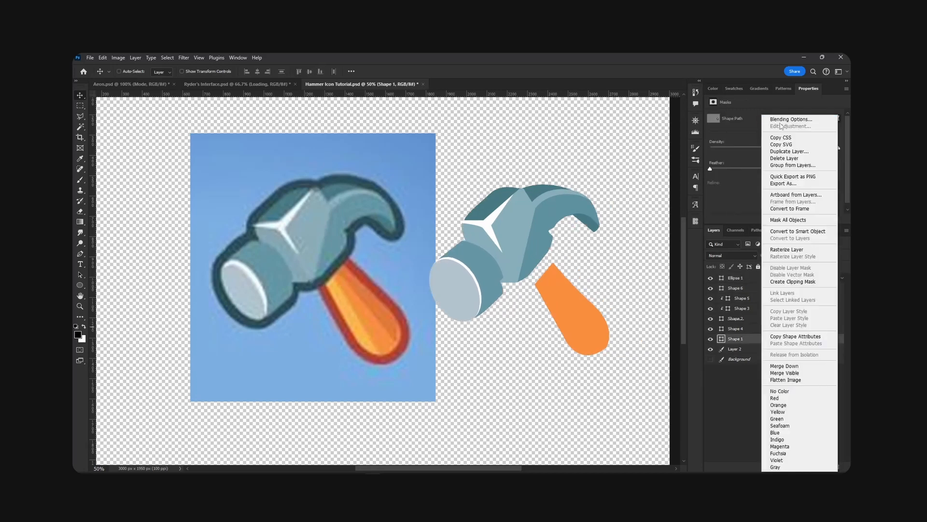
- Add a 25 px outside stroke to the handle shape in the red-brown #a3402f sampled from the reference outline
{"action": "left_click", "coordinate": [782, 121]}
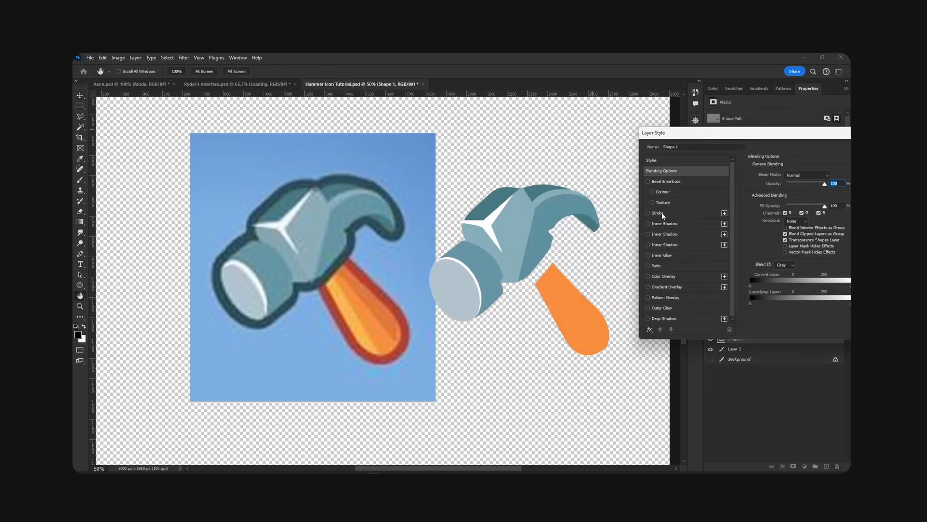
{"action": "left_click", "coordinate": [662, 212]}
{"action": "left_click_drag", "start_coordinate": [784, 175], "coordinate": [787, 174]}
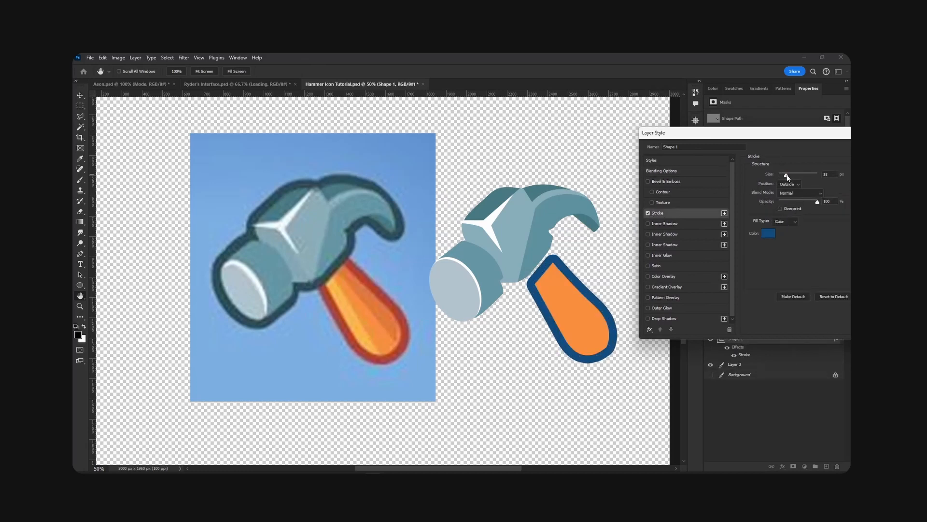
{"action": "left_click", "coordinate": [768, 233]}
{"action": "left_click", "coordinate": [394, 303]}
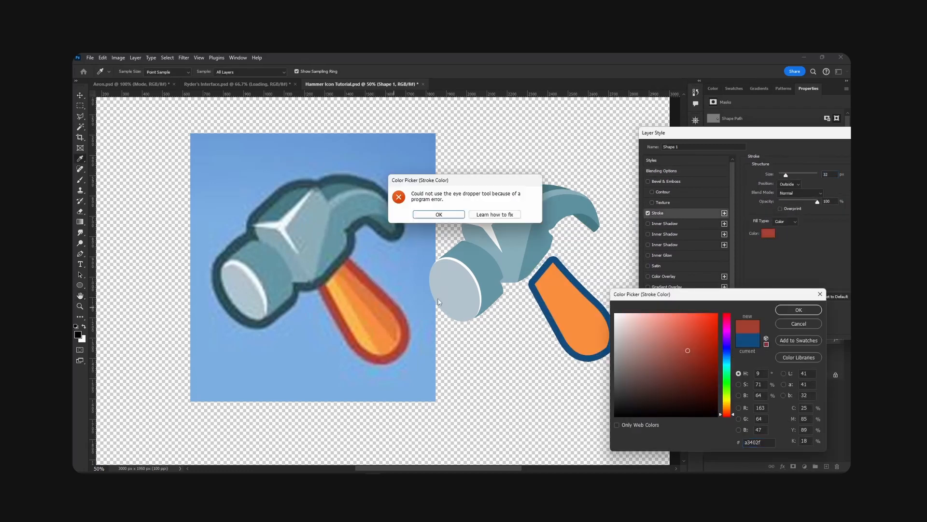
{"action": "key", "text": "Return"}
{"action": "left_click", "coordinate": [799, 310]}
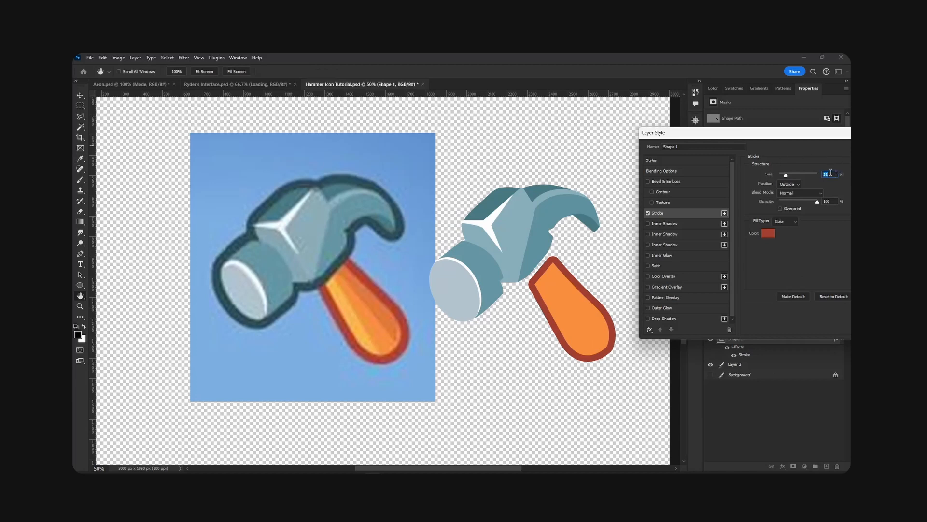
{"action": "type", "text": "25"}
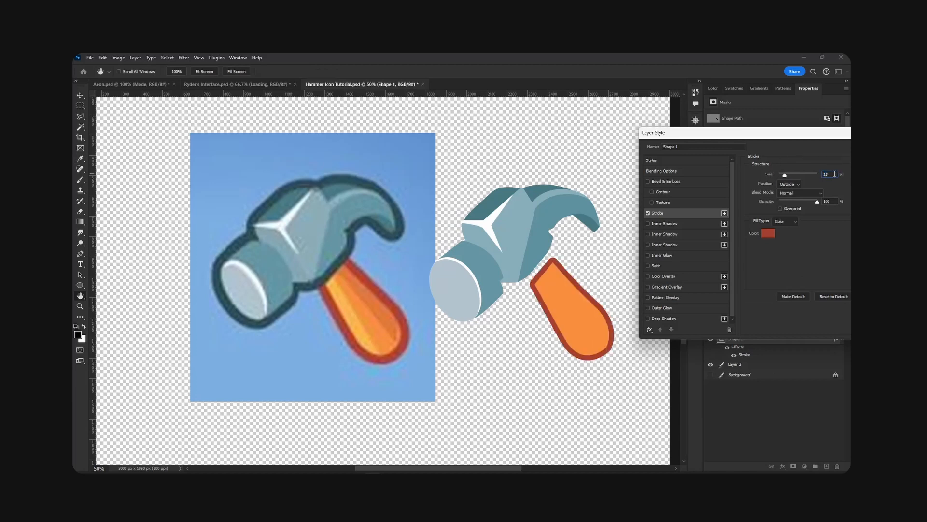
{"action": "key", "text": "Return"}
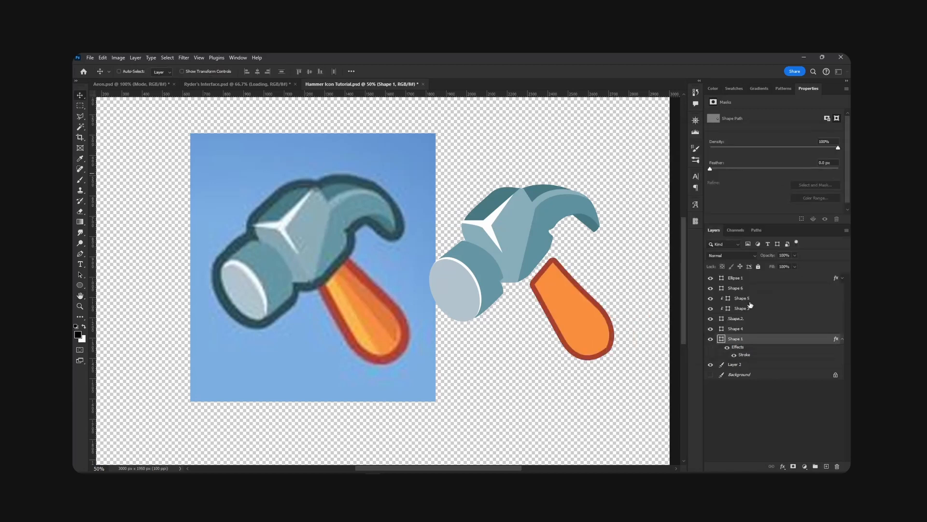
- Group all the hammer-head layers, from the head shape up to the ellipse, and duplicate the group
{"action": "left_click", "coordinate": [744, 329]}
{"action": "left_click", "coordinate": [742, 279], "text": "shift"}
{"action": "key", "text": "ctrl+g"}
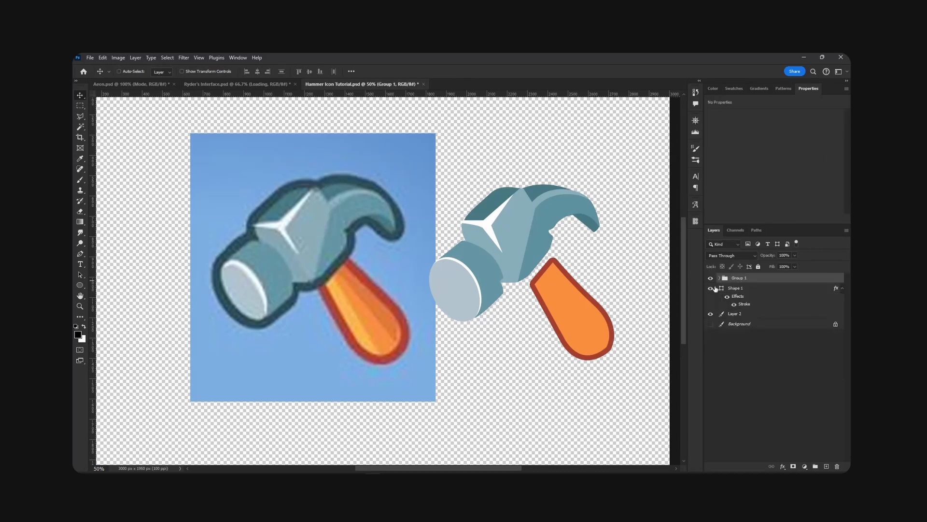
{"action": "key", "text": "ctrl+j"}
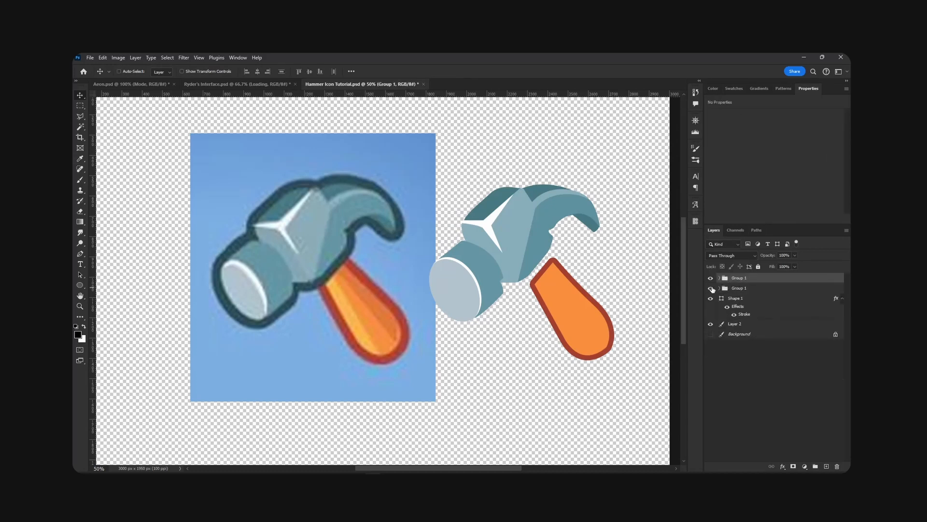
- Hide one copy of the head group as a backup above and merge the visible copy into a single layer
{"action": "left_click", "coordinate": [711, 289]}
{"action": "left_click", "coordinate": [842, 299]}
{"action": "left_click_drag", "start_coordinate": [761, 279], "coordinate": [761, 292]}
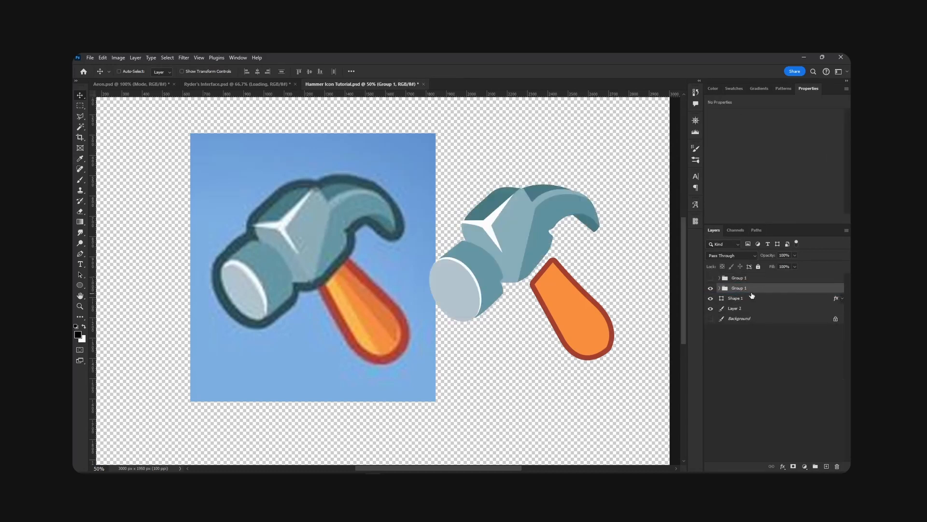
{"action": "key", "text": "ctrl+e"}
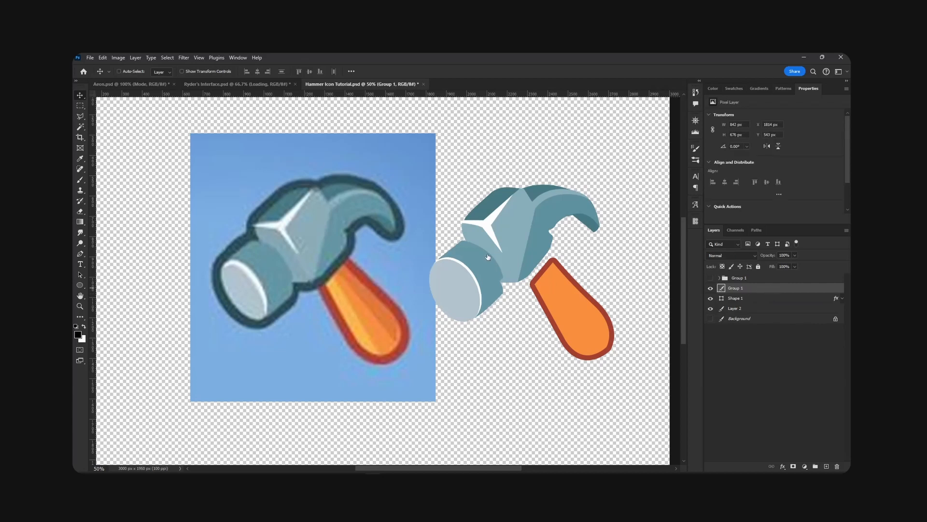
- Add a 25 px outside stroke to the merged head layer in the dark teal #284d55 sampled from the reference outline
{"action": "double_click", "coordinate": [768, 289]}
{"action": "left_click", "coordinate": [602, 214]}
{"action": "left_click_drag", "start_coordinate": [626, 133], "coordinate": [702, 137]}
{"action": "left_click", "coordinate": [739, 235]}
{"action": "left_click", "coordinate": [400, 227]}
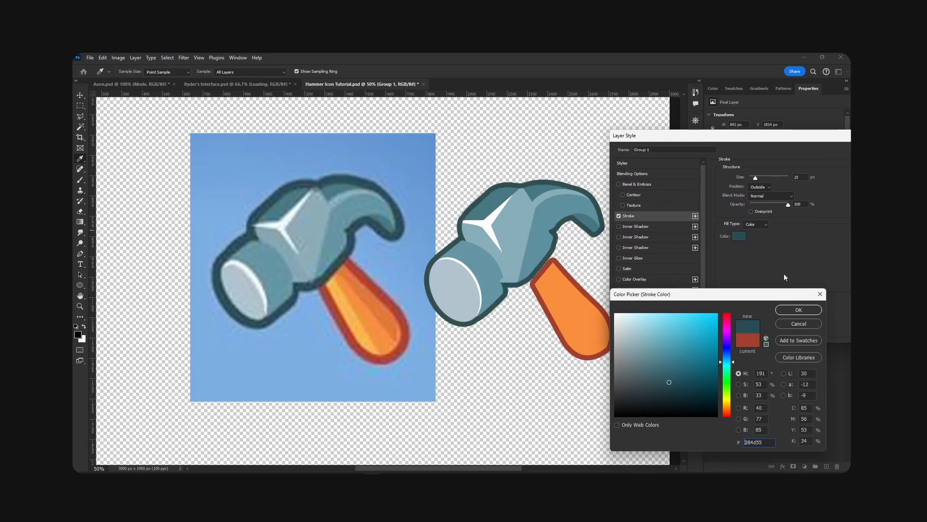
{"action": "left_click", "coordinate": [813, 307]}
{"action": "key", "text": "Return"}
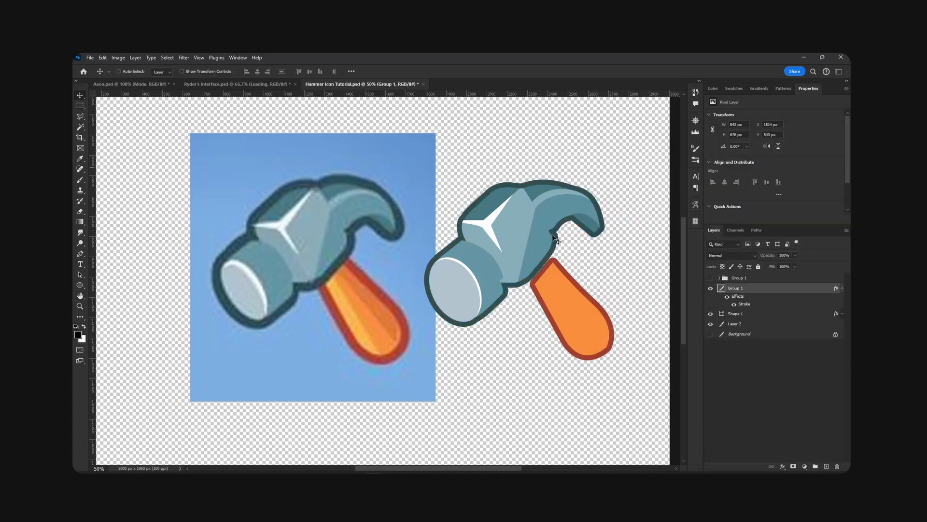
- Move the outlined head slightly down and right so it overlaps the upper end of the handle
{"action": "left_click_drag", "start_coordinate": [565, 236], "coordinate": [568, 246]}
{"action": "key", "text": "ctrl+minus"}
{"action": "key", "text": "ctrl+minus"}
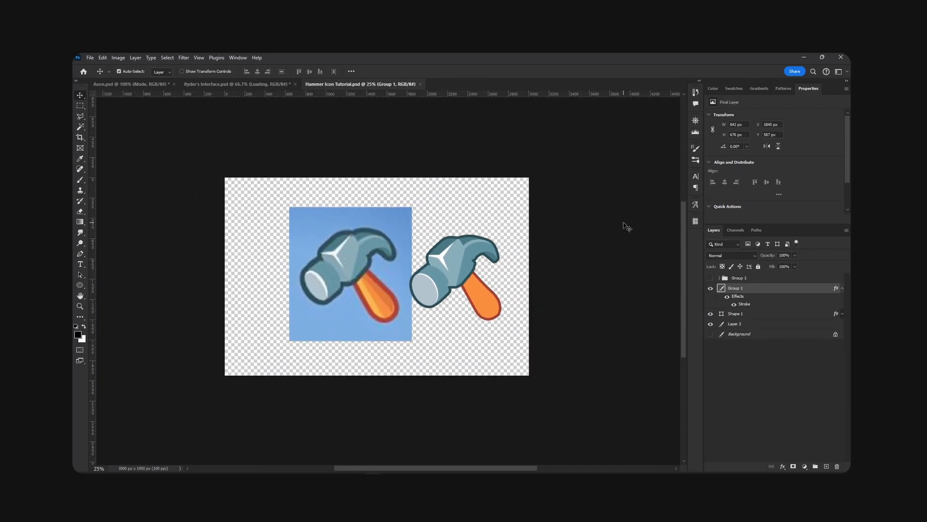
- Create a new layer directly above the handle shape and clip it to the handle
{"action": "left_click", "coordinate": [489, 298], "text": "ctrl"}
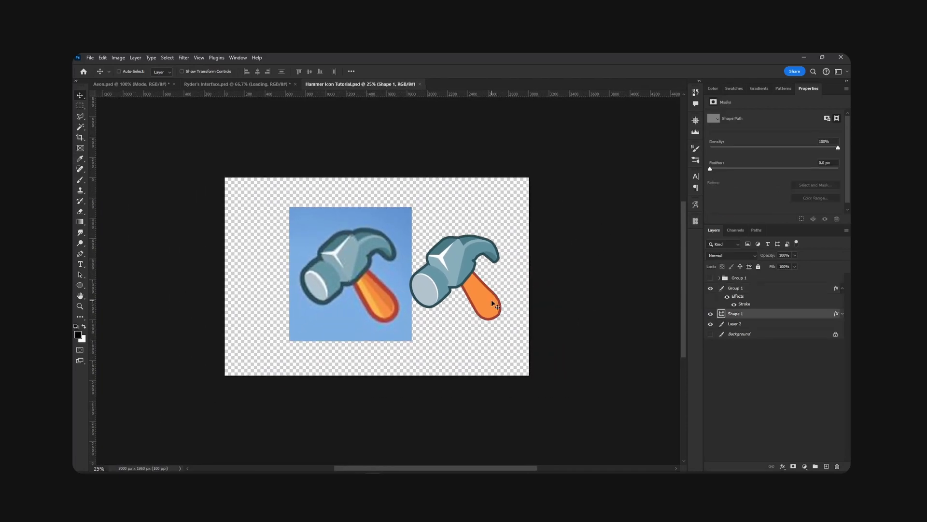
{"action": "left_click", "coordinate": [827, 467]}
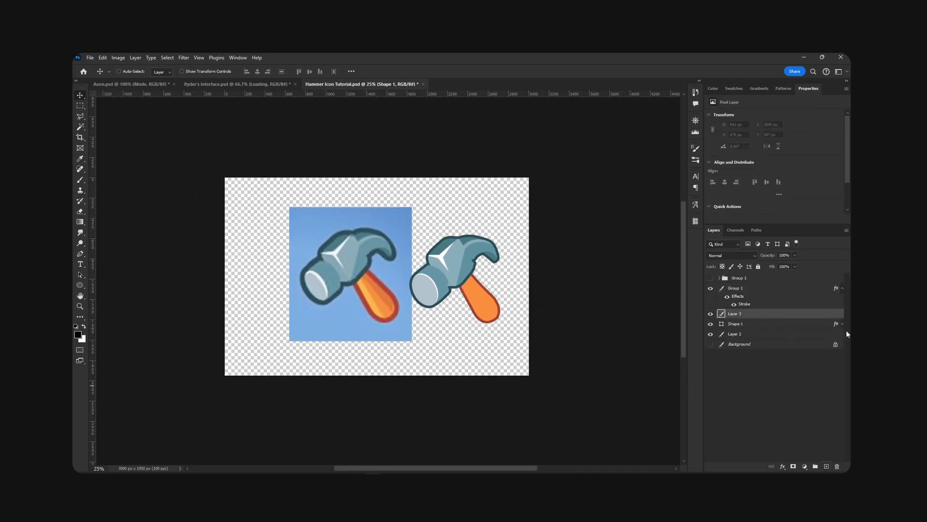
{"action": "left_click", "coordinate": [842, 288]}
{"action": "left_click", "coordinate": [781, 303], "text": "alt"}
{"action": "key", "text": "b"}
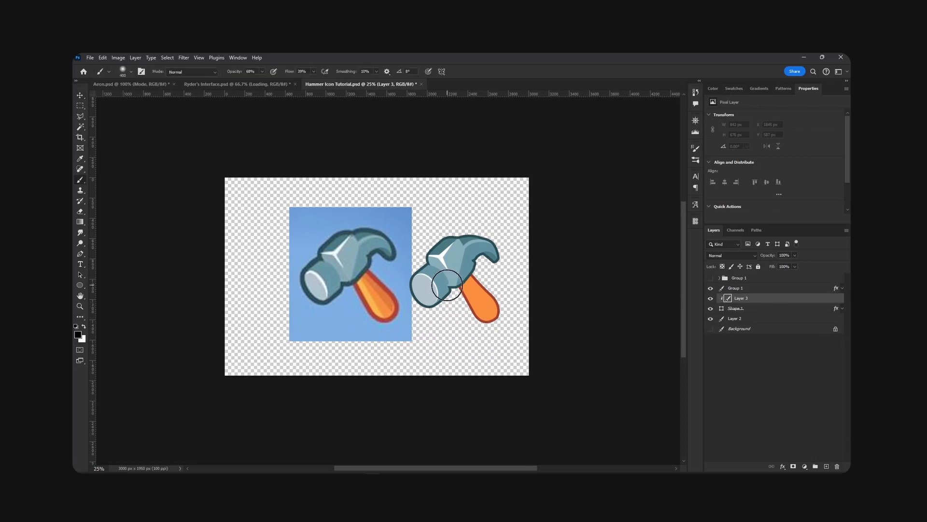
- Draw a closed pen shape along the right side of the handle, clipped to it as a shading area
{"action": "key", "text": "p"}
{"action": "left_click", "coordinate": [501, 321]}
{"action": "left_click", "coordinate": [511, 303]}
{"action": "left_click", "coordinate": [492, 275]}
{"action": "left_click", "coordinate": [485, 269]}
{"action": "left_click", "coordinate": [467, 276]}
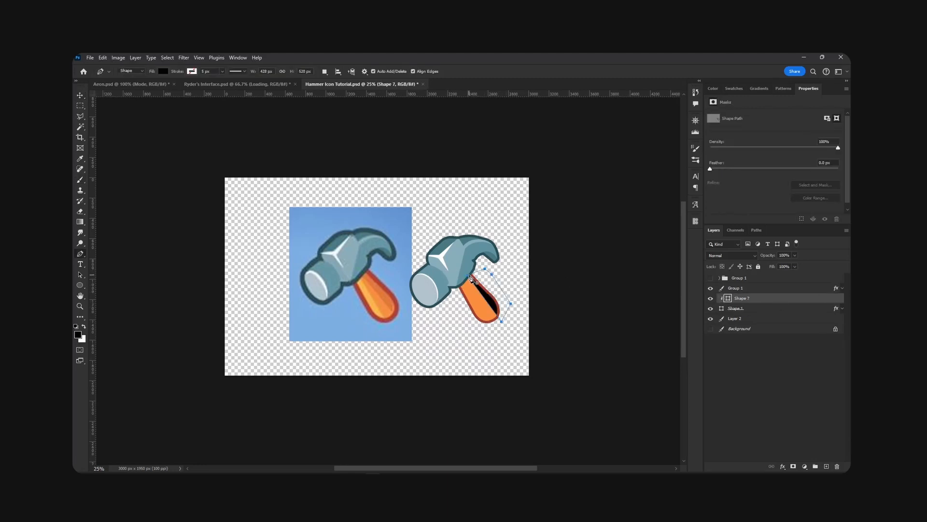
{"action": "key", "text": "Return"}
{"action": "key", "text": "v"}
- Try the Overlay blend mode on the handle's shading shape and switch it back to Normal
{"action": "left_click", "coordinate": [731, 255]}
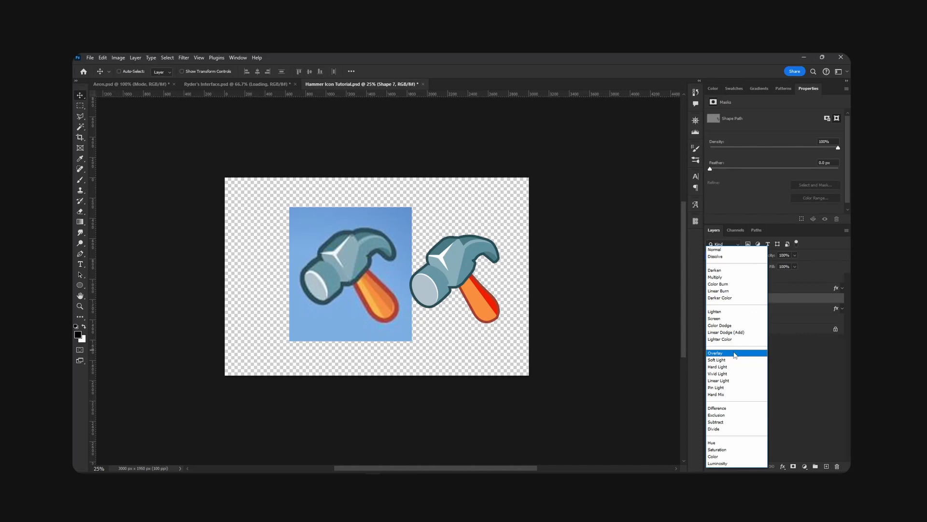
{"action": "left_click", "coordinate": [733, 353]}
{"action": "left_click", "coordinate": [736, 255]}
{"action": "left_click", "coordinate": [729, 249]}
- Recolour the handle's shading shape with the darker orange #de733e sampled from the reference handle
{"action": "double_click", "coordinate": [728, 298]}
{"action": "left_click", "coordinate": [387, 298]}
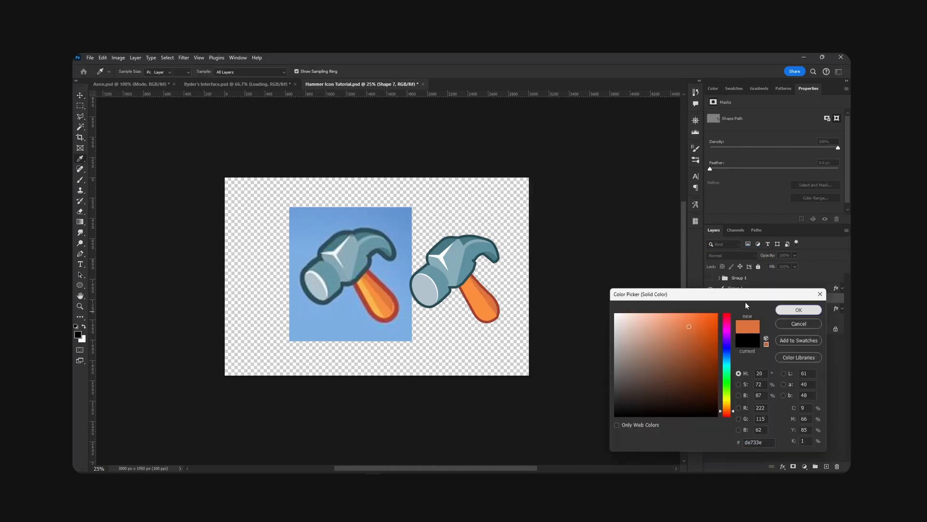
{"action": "left_click", "coordinate": [799, 310]}
- Recolour the duplicated shading shape with the light orange #f5ad50 from the reference and move it to the handle's left side
{"action": "double_click", "coordinate": [728, 308]}
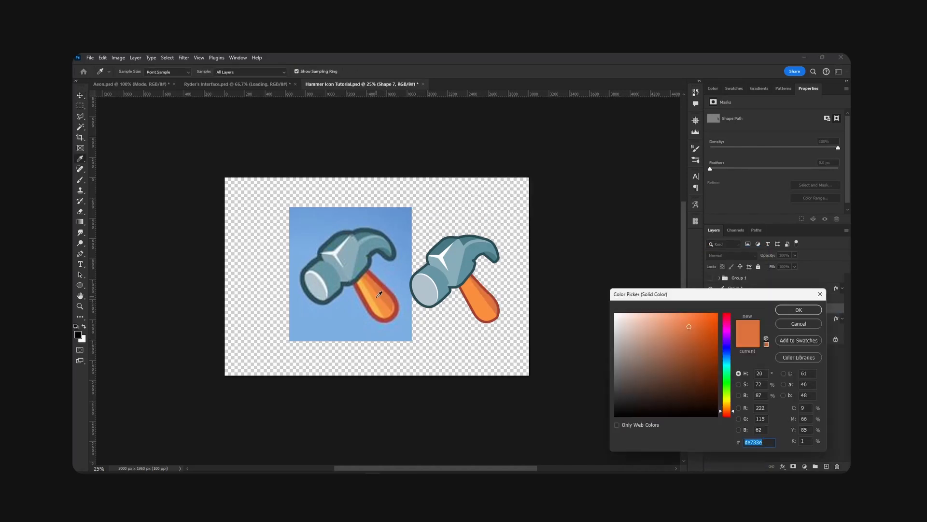
{"action": "left_click", "coordinate": [377, 297]}
{"action": "key", "text": "Return"}
{"action": "left_click", "coordinate": [798, 310]}
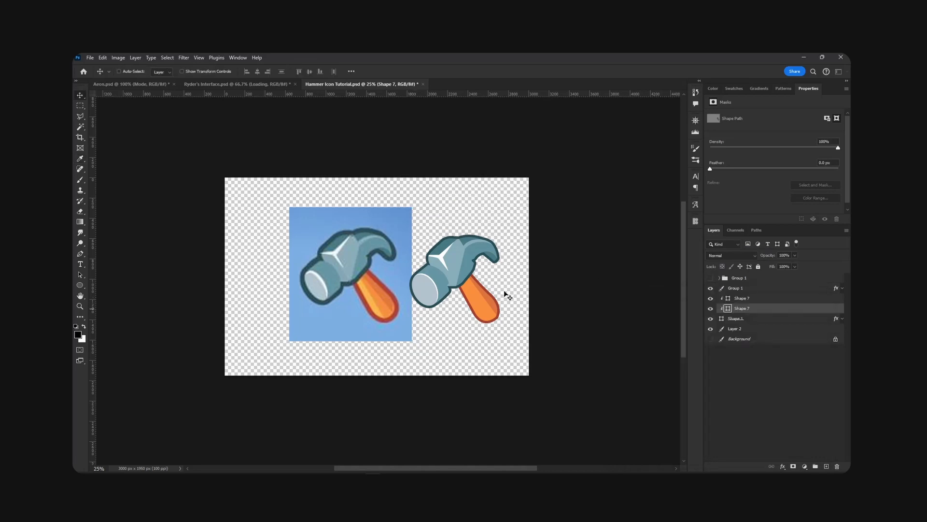
{"action": "double_click", "coordinate": [728, 308]}
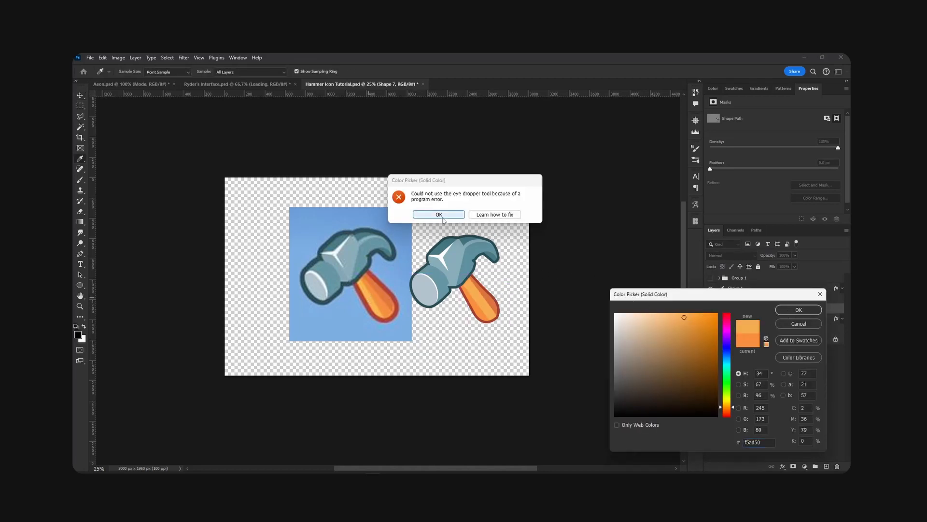
{"action": "key", "text": "Return"}
{"action": "key", "text": "Return"}
{"action": "key", "text": "v"}
{"action": "left_click_drag", "start_coordinate": [515, 299], "coordinate": [502, 298]}
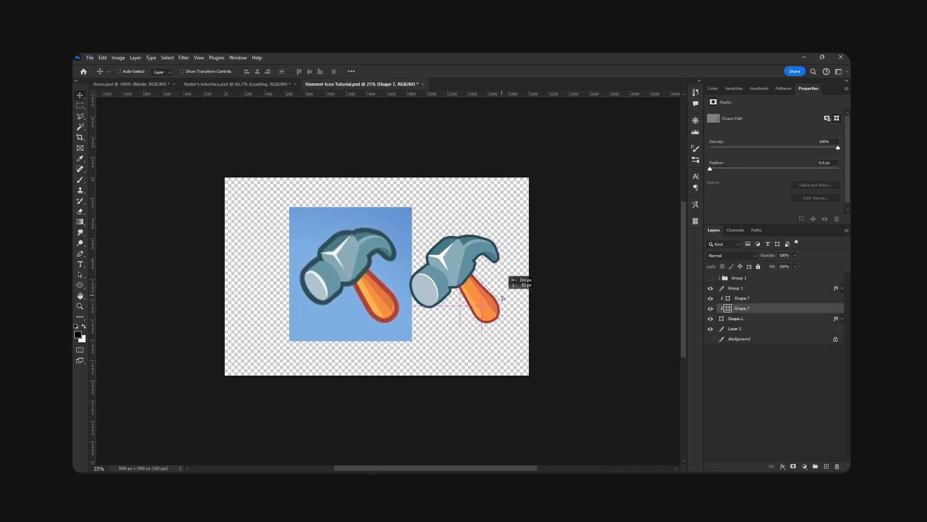
- Hide the reference image layer and group the handle, shading and outlined head layers
{"action": "left_click", "coordinate": [711, 328]}
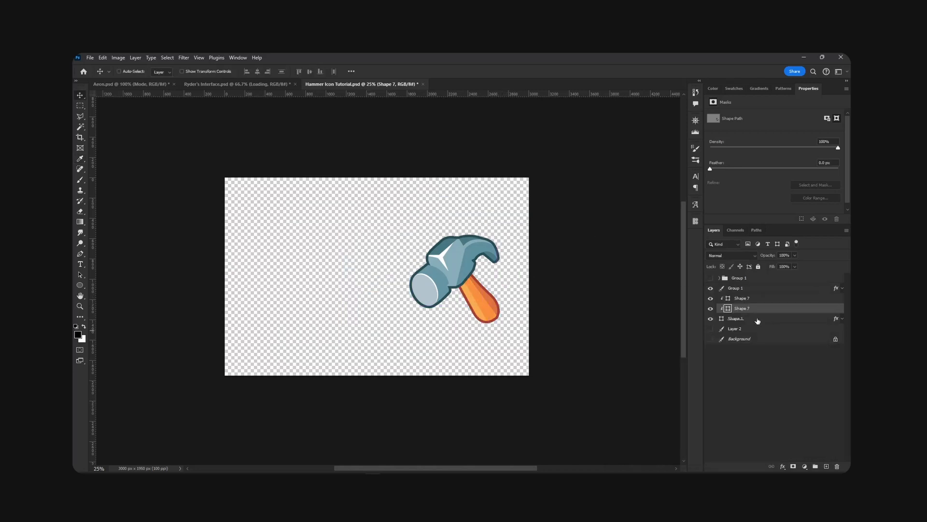
{"action": "left_click", "coordinate": [756, 318]}
{"action": "left_click", "coordinate": [754, 289], "text": "shift"}
{"action": "key", "text": "ctrl+g"}
- Move the hammer group to the middle of the canvas and align it to the canvas selection
{"action": "left_click_drag", "start_coordinate": [515, 285], "coordinate": [439, 285]}
{"action": "key", "text": "ctrl+a"}
{"action": "left_click", "coordinate": [311, 71]}
{"action": "key", "text": "ctrl+d"}
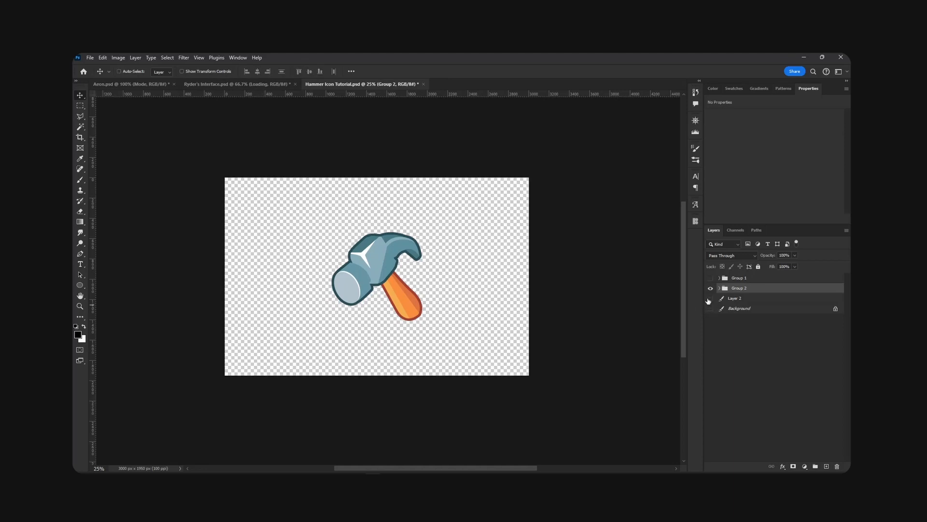
- Show the blue background layer behind the hammer and save the document
{"action": "left_click", "coordinate": [710, 308]}
{"action": "key", "text": "ctrl+plus"}
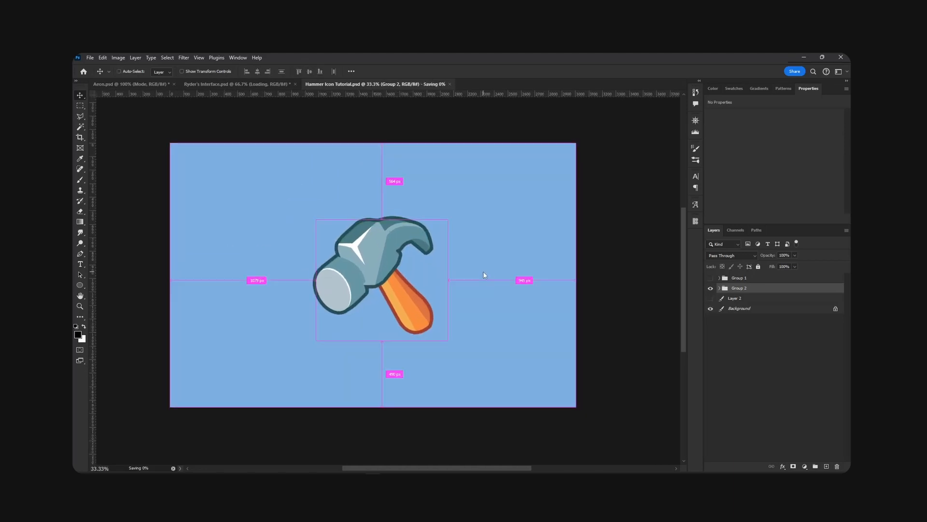
{"action": "key", "text": "ctrl+s"}
{"action": "left_click_drag", "start_coordinate": [483, 274], "coordinate": [531, 275]}
- Duplicate the hammer group beneath itself, merge the copy into one layer and enlarge it so it extends below the original
{"action": "left_click_drag", "start_coordinate": [771, 290], "coordinate": [773, 294]}
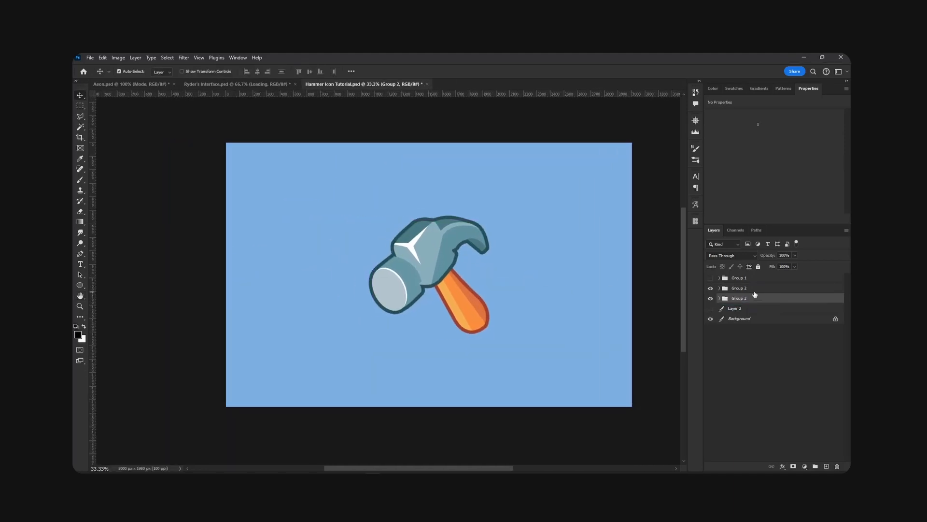
{"action": "key", "text": "ctrl+e"}
{"action": "key", "text": "ctrl+t"}
{"action": "left_click_drag", "start_coordinate": [491, 215], "coordinate": [512, 247]}
{"action": "key", "text": "Return"}
- Apply a Gaussian Blur of about 100 px to the enlarged hammer copy and lower its layer opacity for a soft glow
{"action": "left_click", "coordinate": [184, 58]}
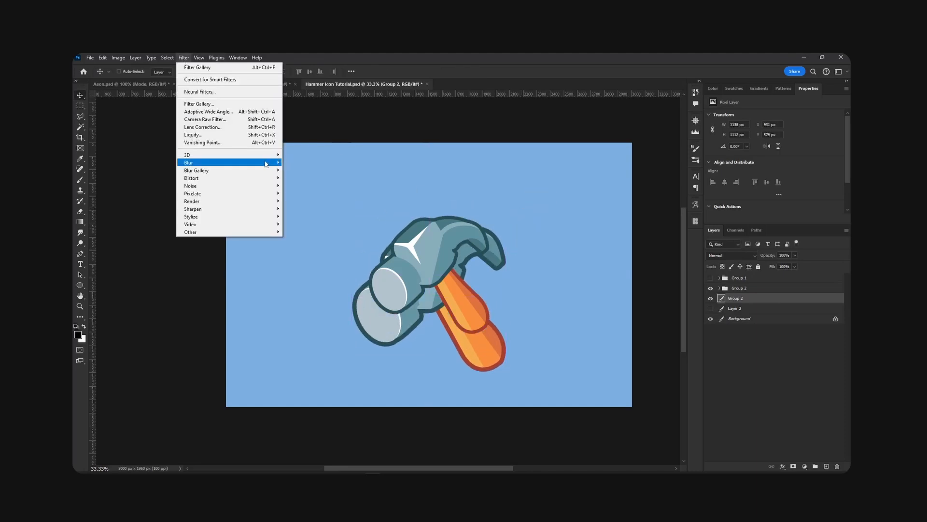
{"action": "left_click", "coordinate": [300, 193]}
{"action": "left_click_drag", "start_coordinate": [710, 331], "coordinate": [730, 332]}
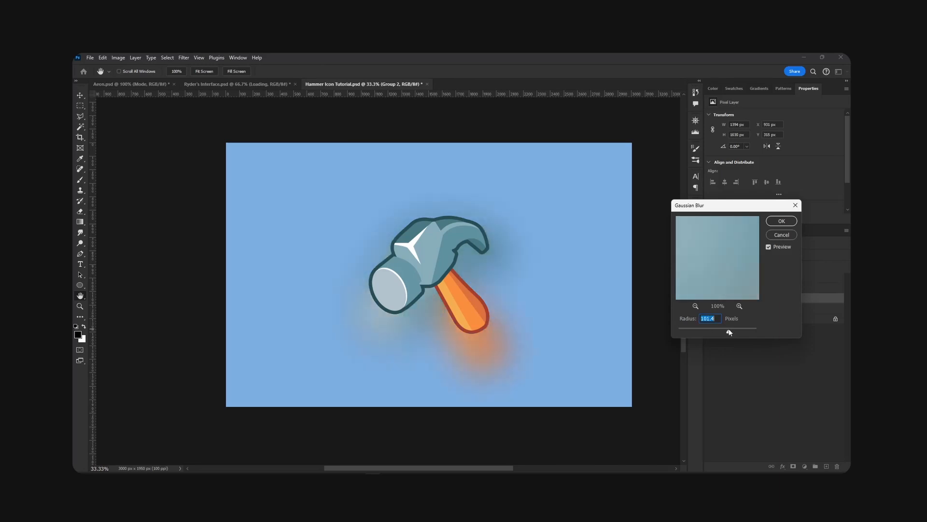
{"action": "left_click", "coordinate": [781, 221]}
{"action": "key", "text": "v"}
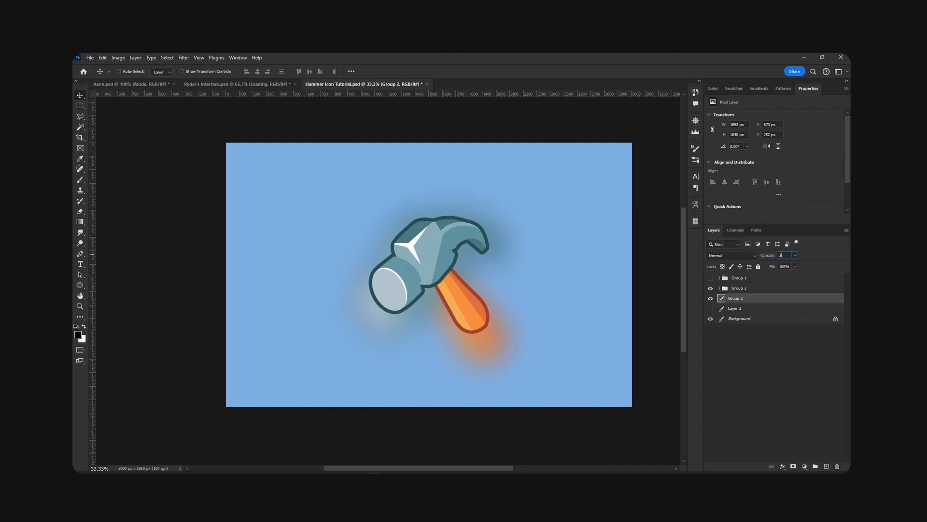
{"action": "key", "text": "Return"}
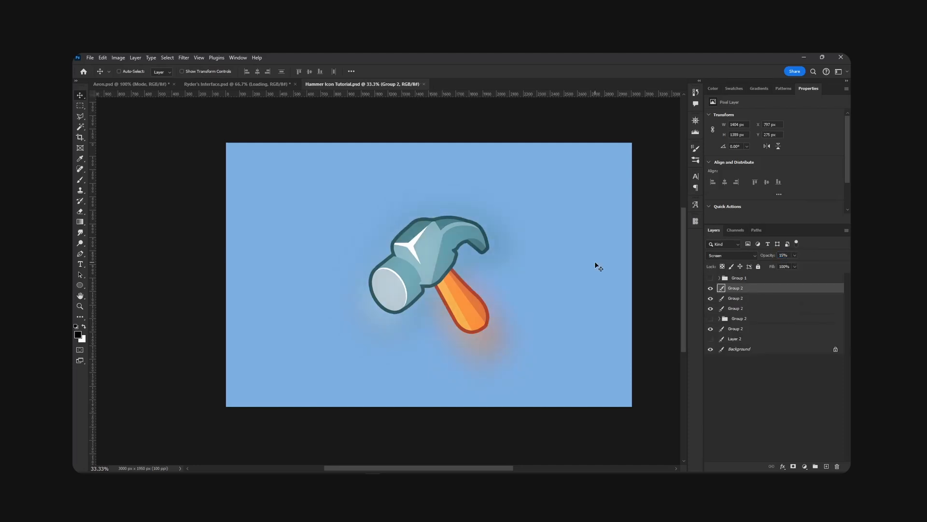